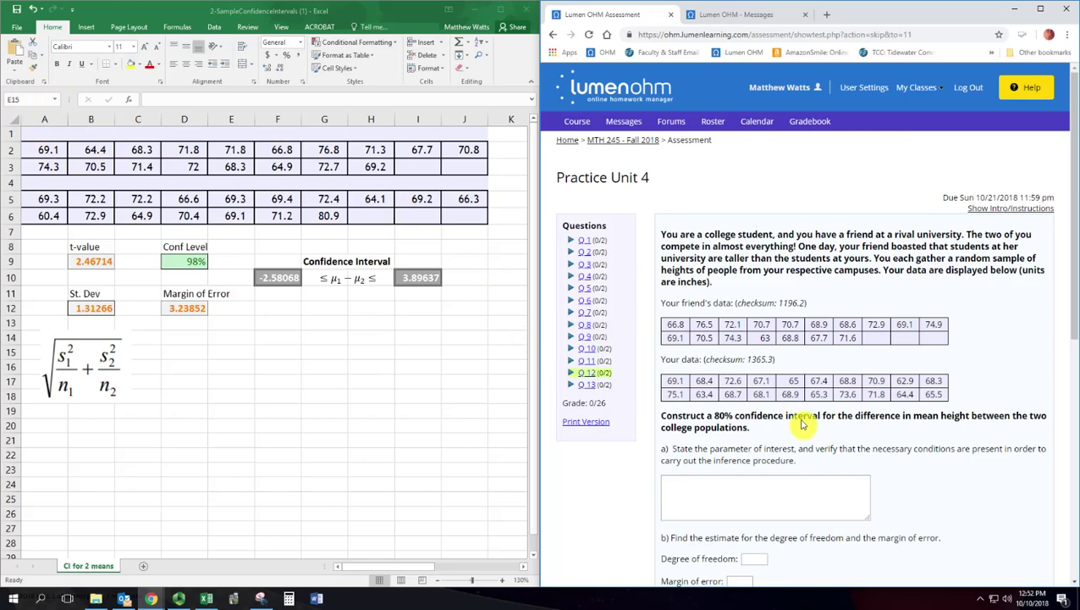
# Step: Scroll down to the part a) answer box and place the cursor in it
pyautogui.scroll(-1, 803, 423)
pyautogui.click(701, 432)
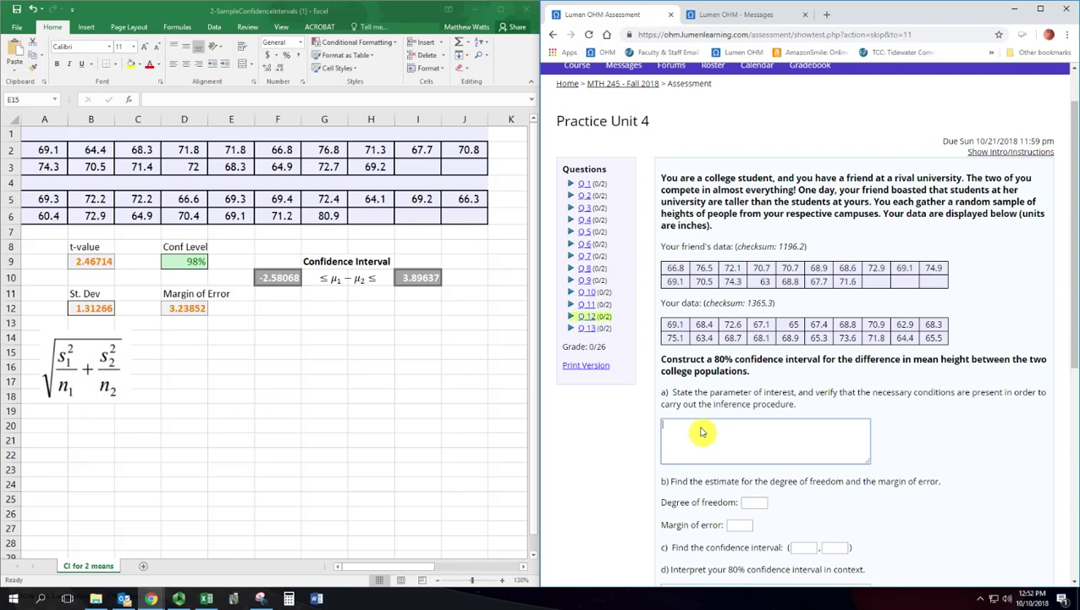
# Step: State the difference in mean university heights as the parameter, listing 'Simple random sampling' under Assumptions
pyautogui.write('Parameter of Interest - Difference i')
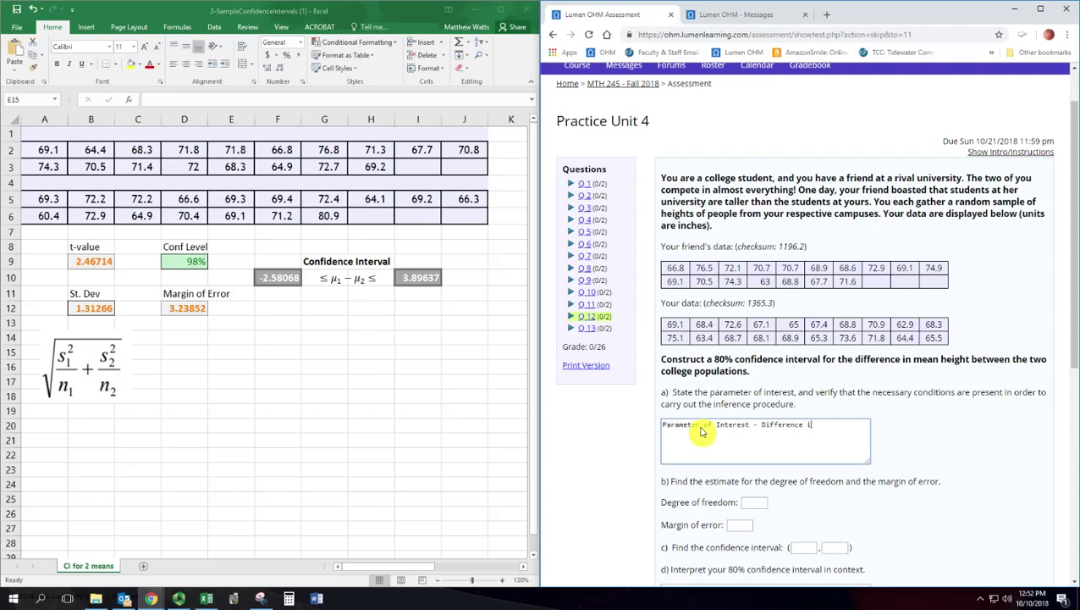
pyautogui.write('n the mean heights of each university ')
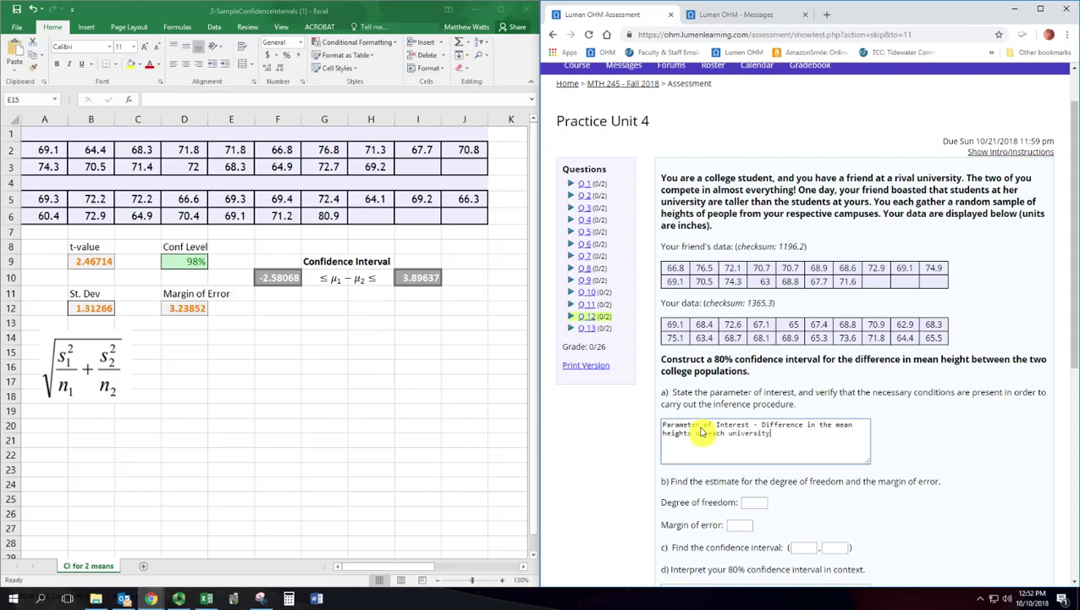
pyautogui.write('Assumptions')
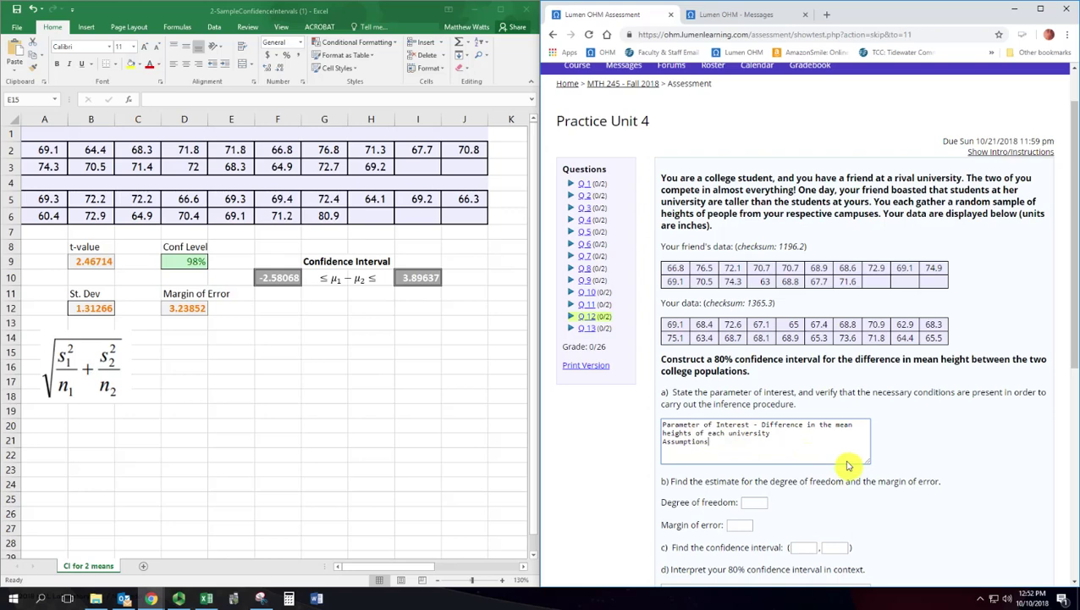
pyautogui.write(':')
pyautogui.write('Simple rando')
pyautogui.write('m sampling')
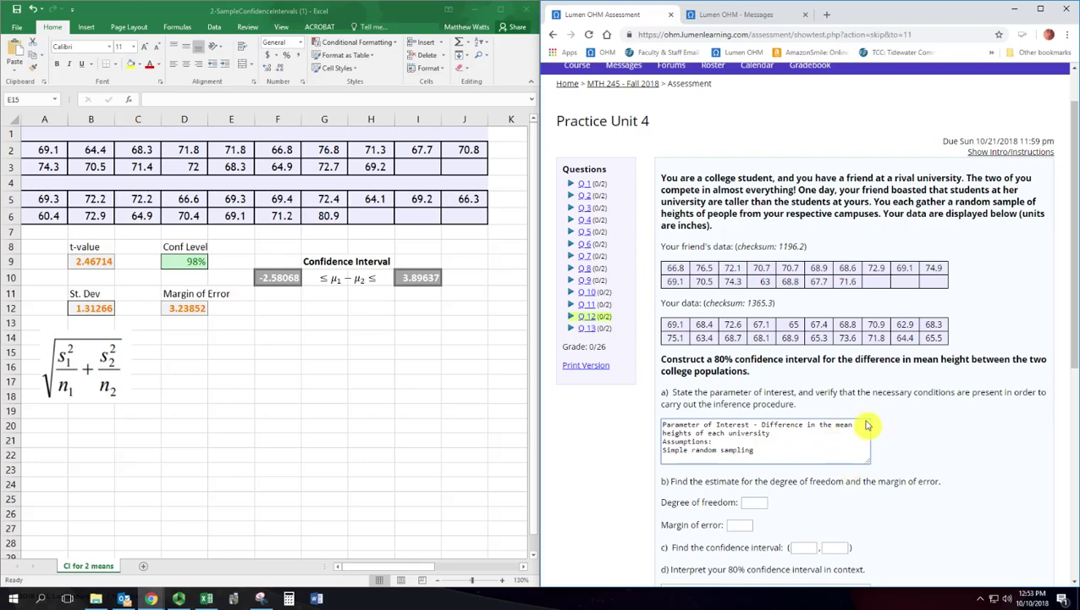
pyautogui.moveTo(872, 203); pyautogui.dragTo(1027, 207)
pyautogui.click(716, 463)
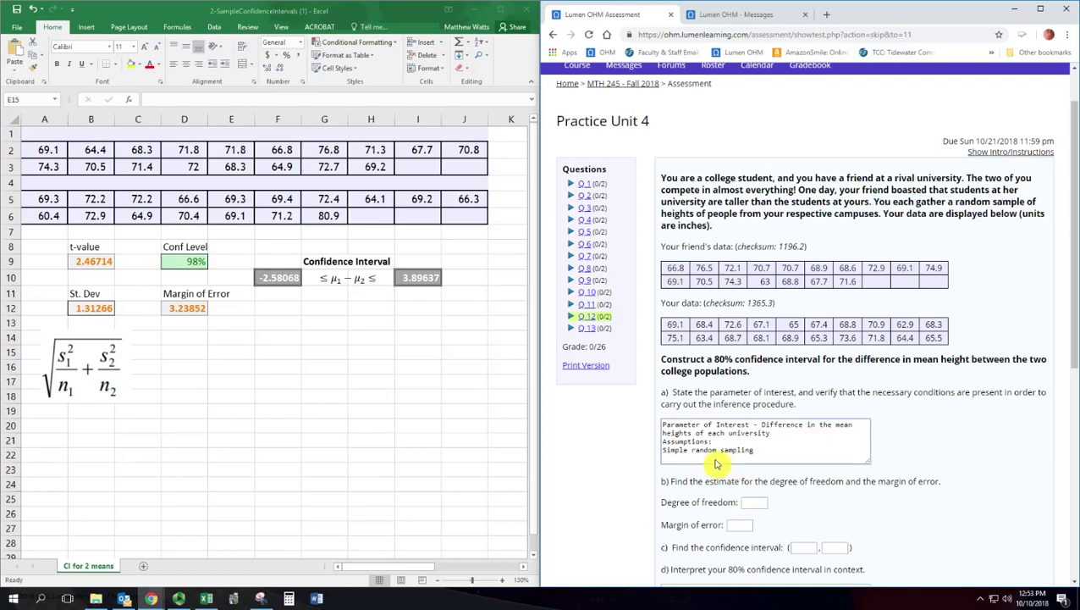
# Step: Add the assumption line 'Populations are normally distributed' to the part a) answer
pyautogui.press('Return')
pyautogui.write('Population')
pyautogui.write('ll n')
pyautogui.press('BackSpace')
pyautogui.press('BackSpace')
pyautogui.press('BackSpace')
pyautogui.press('BackSpace')
pyautogui.press('BackSpace')
pyautogui.press('BackSpace')
pyautogui.press('BackSpace')
pyautogui.press('BackSpace')
pyautogui.press('BackSpace')
pyautogui.write('s are no')
pyautogui.write('rmally distr')
pyautogui.write('ibuted')
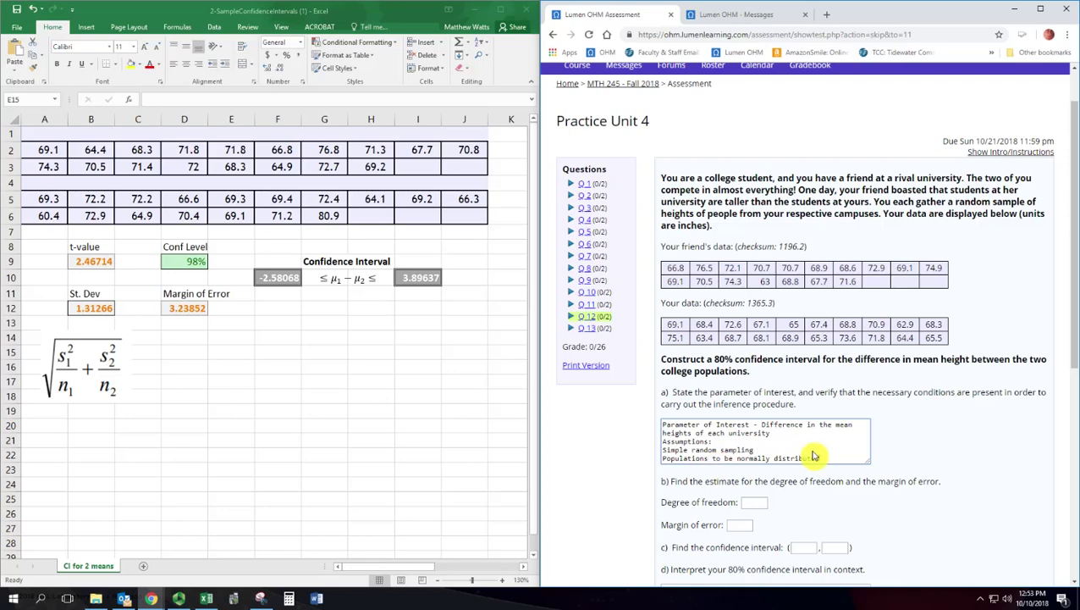
pyautogui.press('Return')
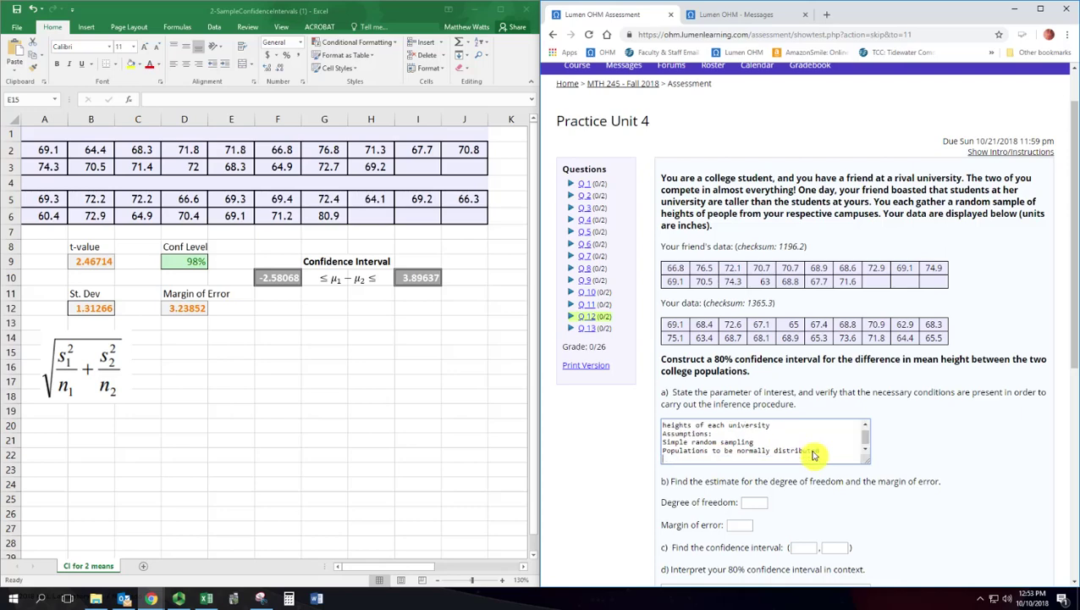
# Step: Add 'Independent Sampling' and 'The population standard deviations are unequal' as assumptions
pyautogui.write('Independent Sampling')
pyautogui.press('Return')
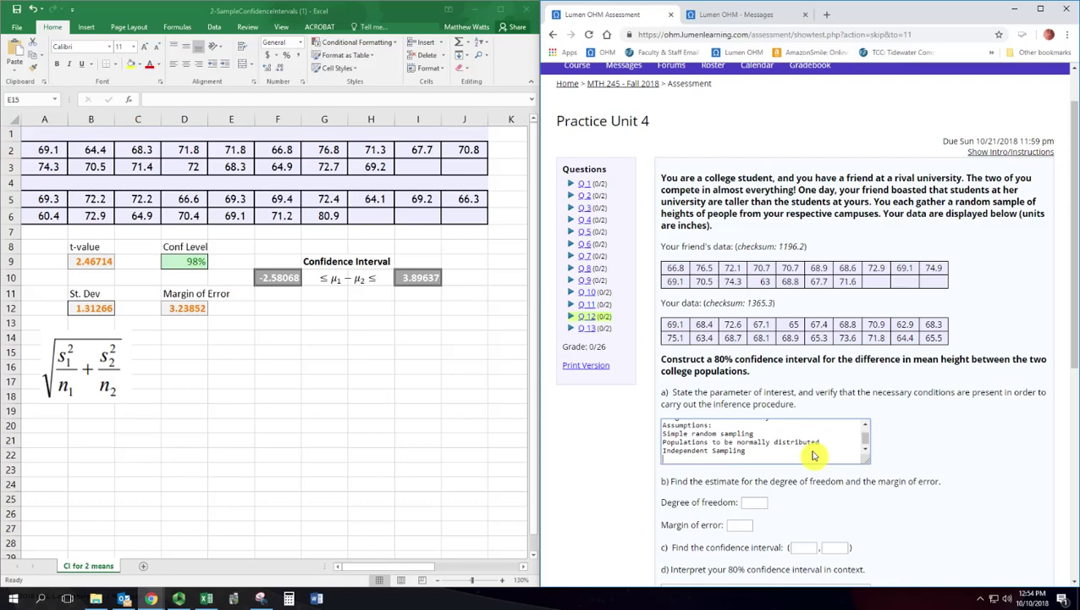
pyautogui.write('The population standard deviations are u')
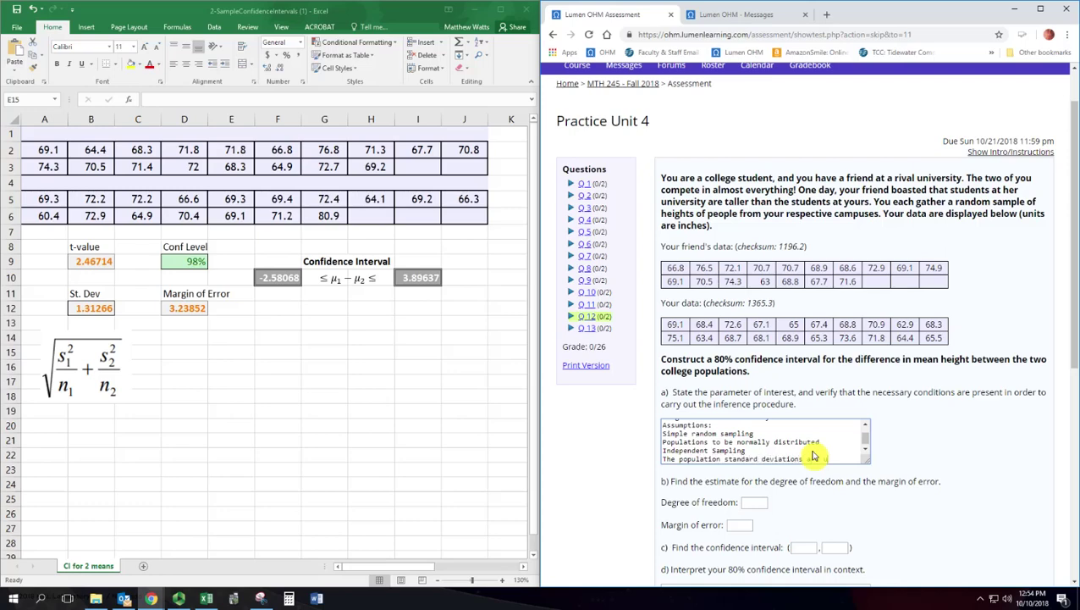
pyautogui.write('nequal')
# Step: Paste the friend's height data into Excel at A2 and your own heights at A5
pyautogui.scroll(-1, 853, 479)
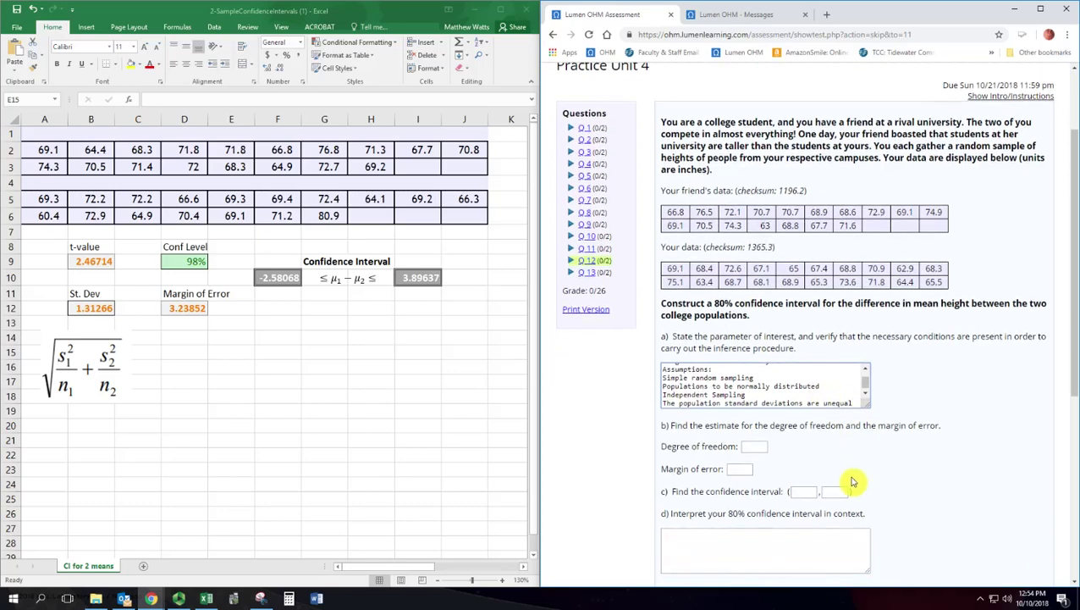
pyautogui.scroll(2, 827, 361)
pyautogui.scroll(-1, 832, 241)
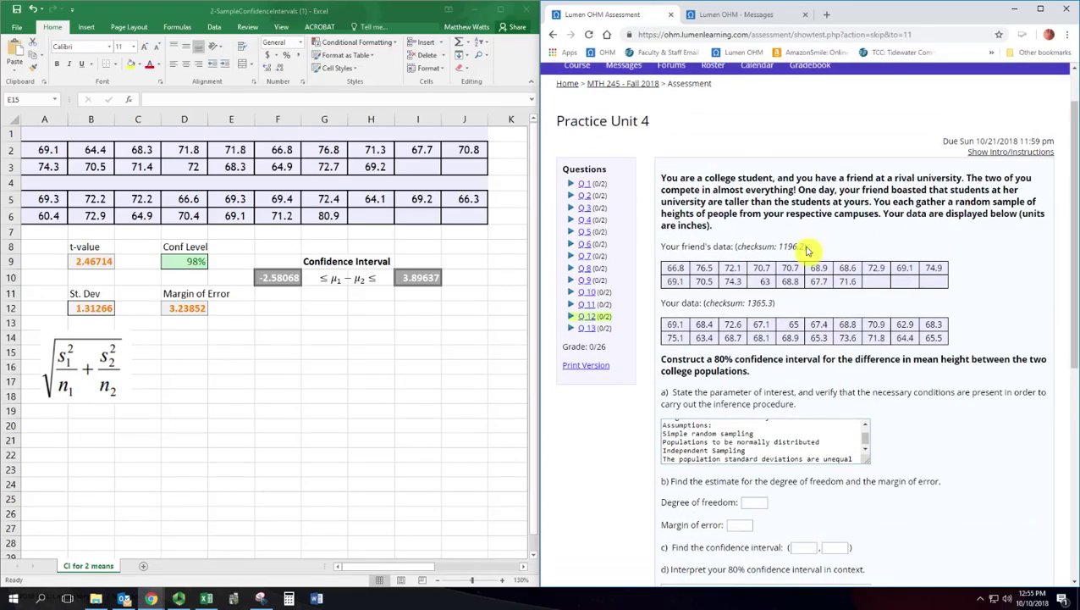
pyautogui.moveTo(807, 248); pyautogui.dragTo(665, 308)
pyautogui.hotkey('ctrl', 'c')
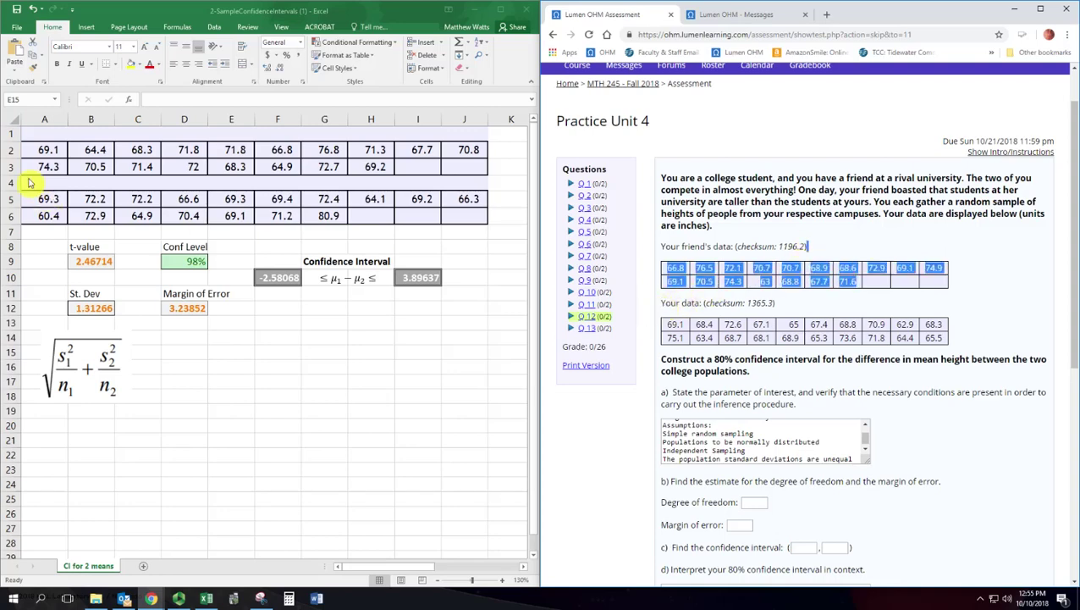
pyautogui.click(39, 151)
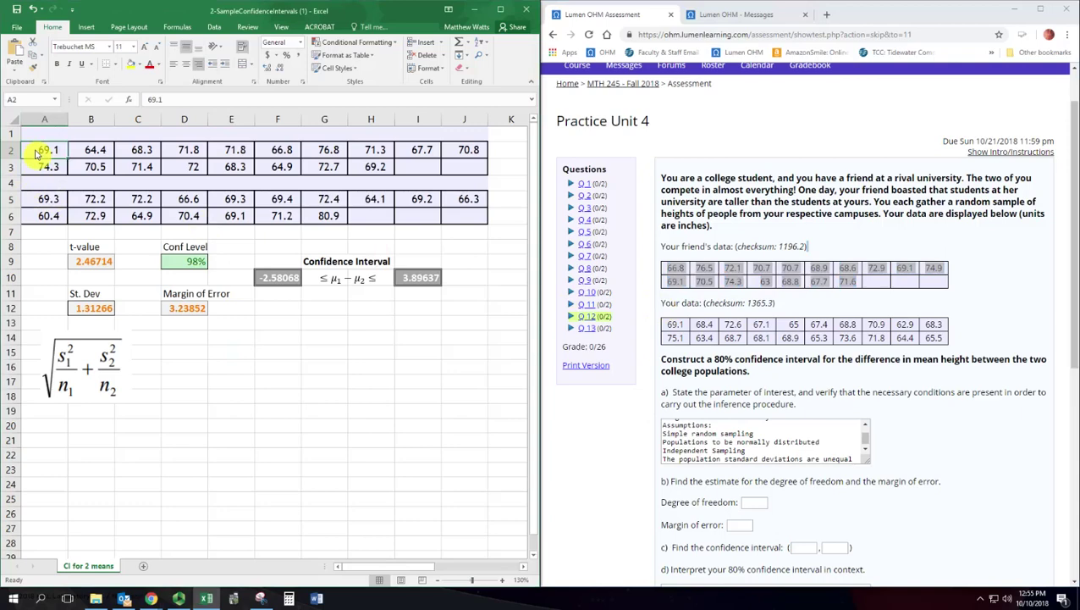
pyautogui.hotkey('ctrl', 'v')
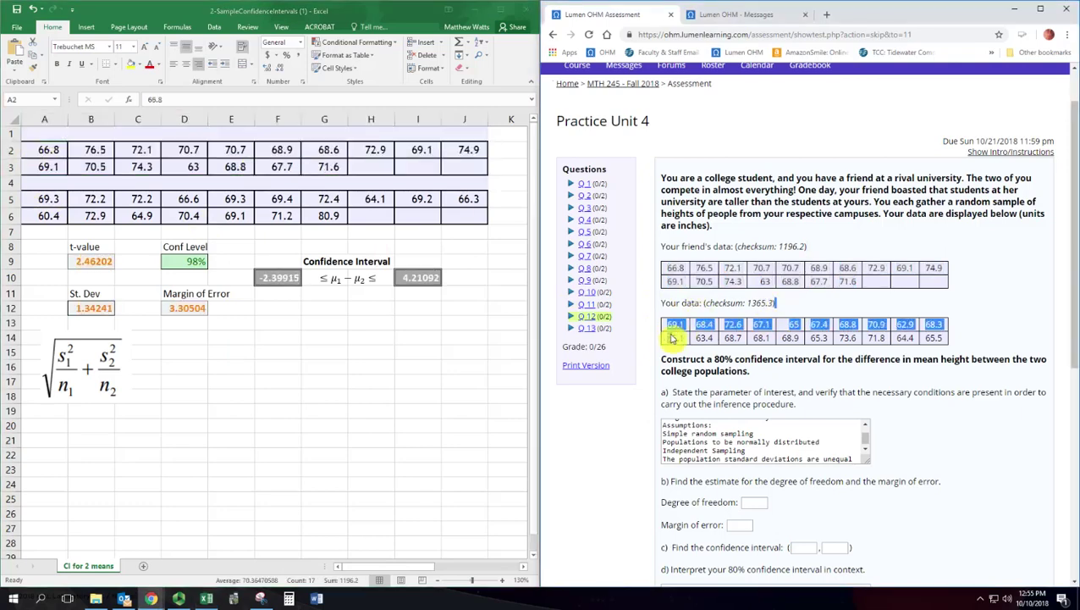
pyautogui.moveTo(668, 338); pyautogui.dragTo(661, 359)
pyautogui.hotkey('ctrl', 'c')
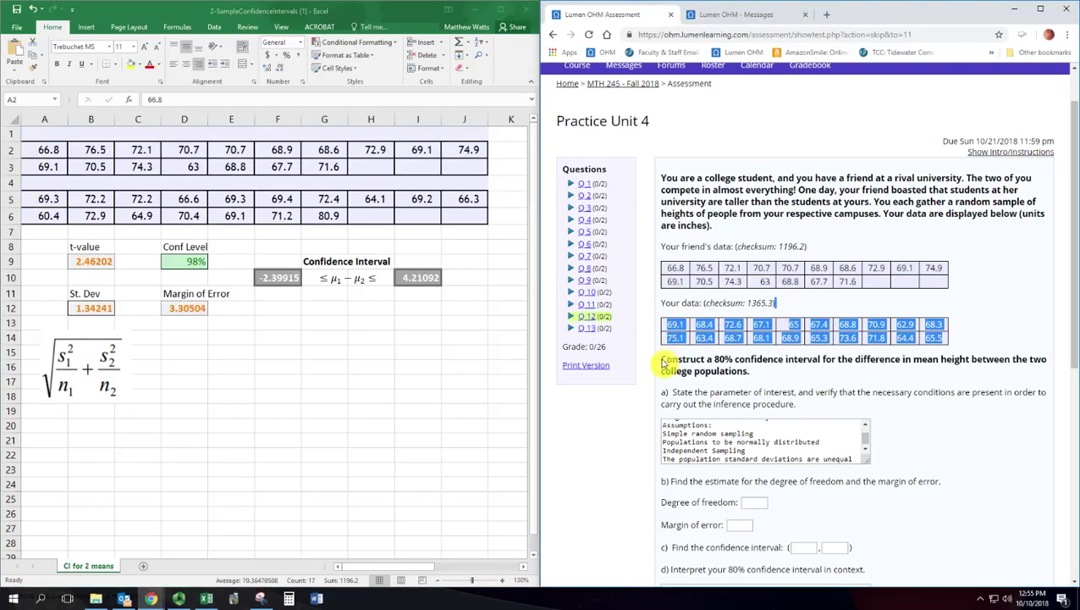
pyautogui.click(66, 198)
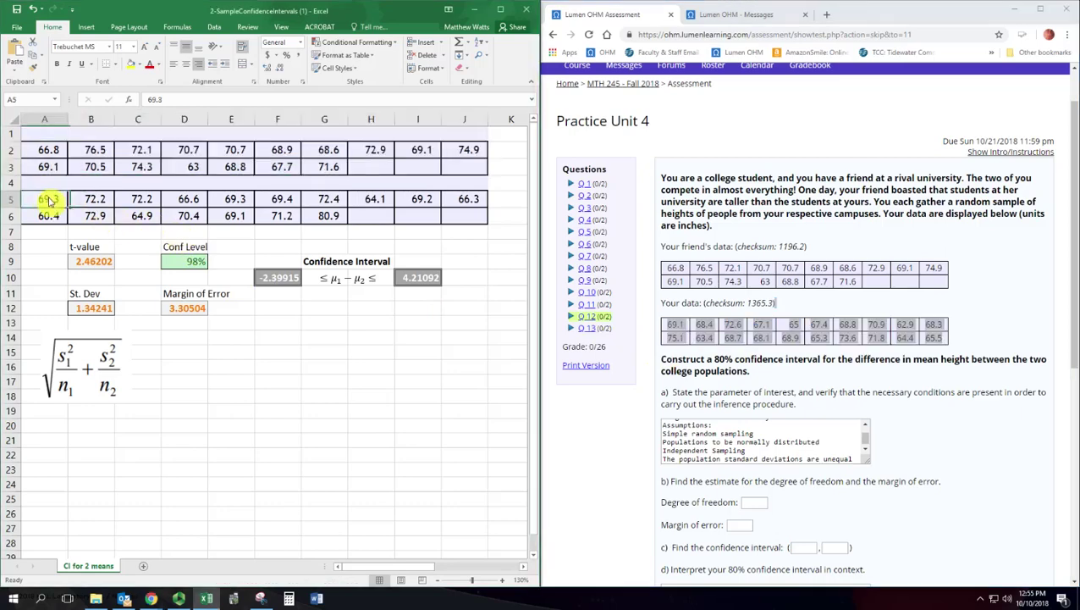
pyautogui.hotkey('ctrl', 'v')
# Step: Maximize Excel and check the first sample's mean, standard deviation and size (17) formulas
pyautogui.click(448, 8)
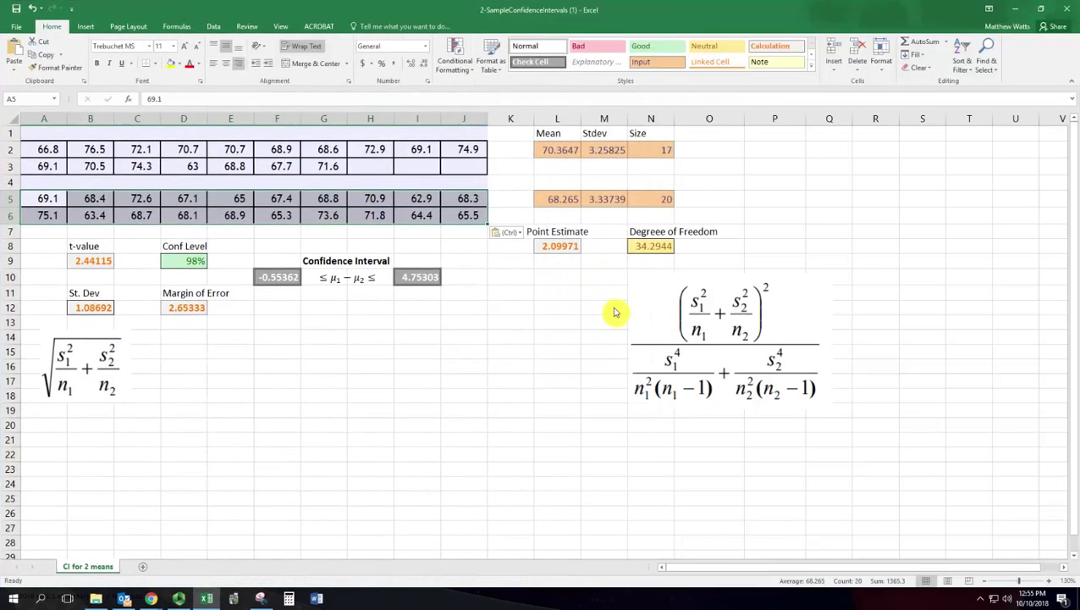
pyautogui.click(1049, 580)
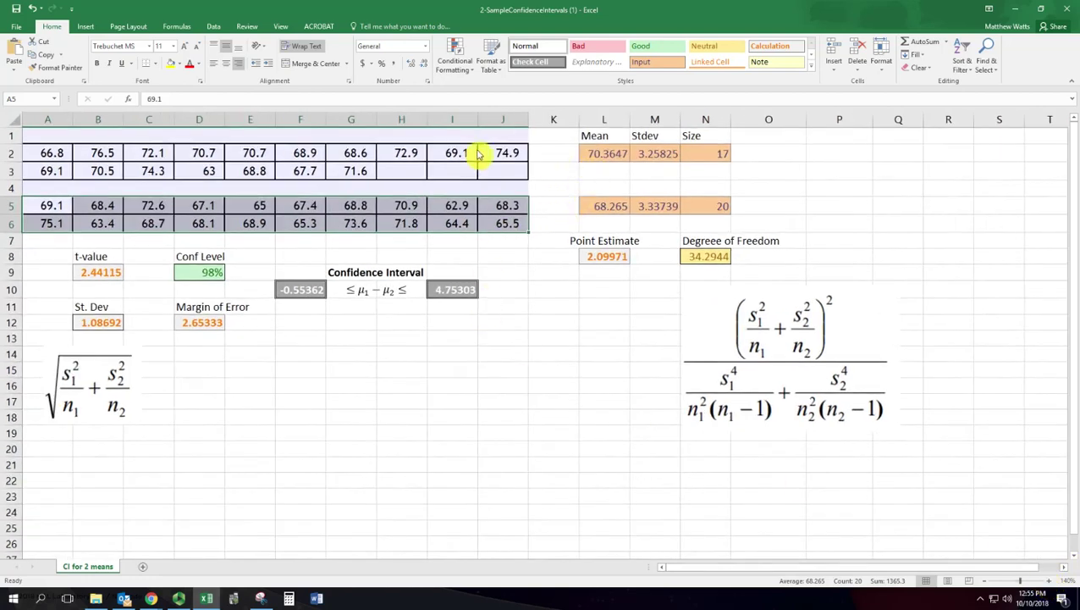
pyautogui.click(596, 158)
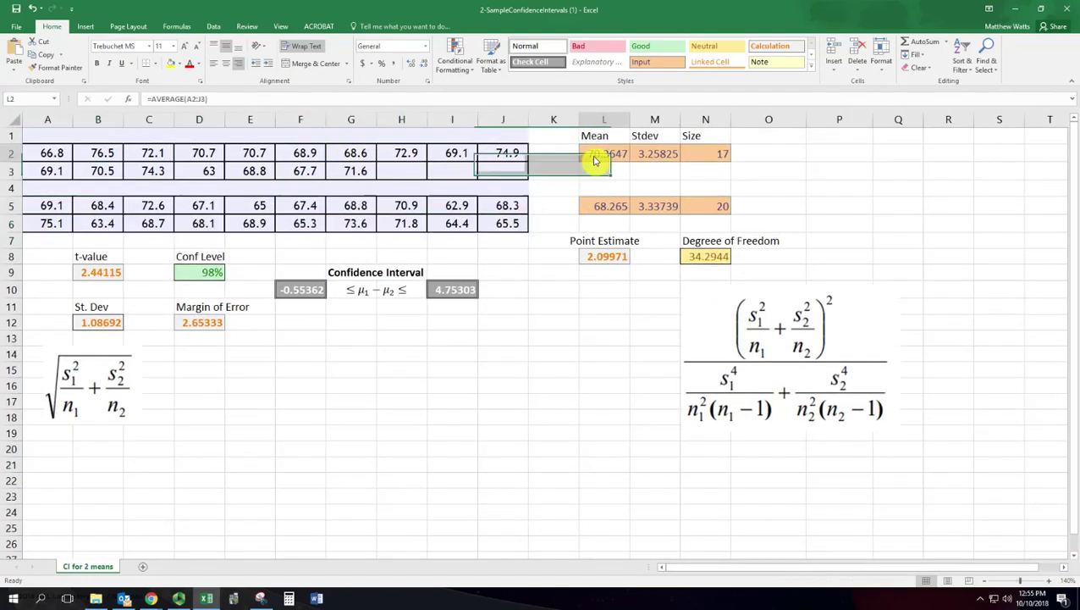
pyautogui.doubleClick(596, 157)
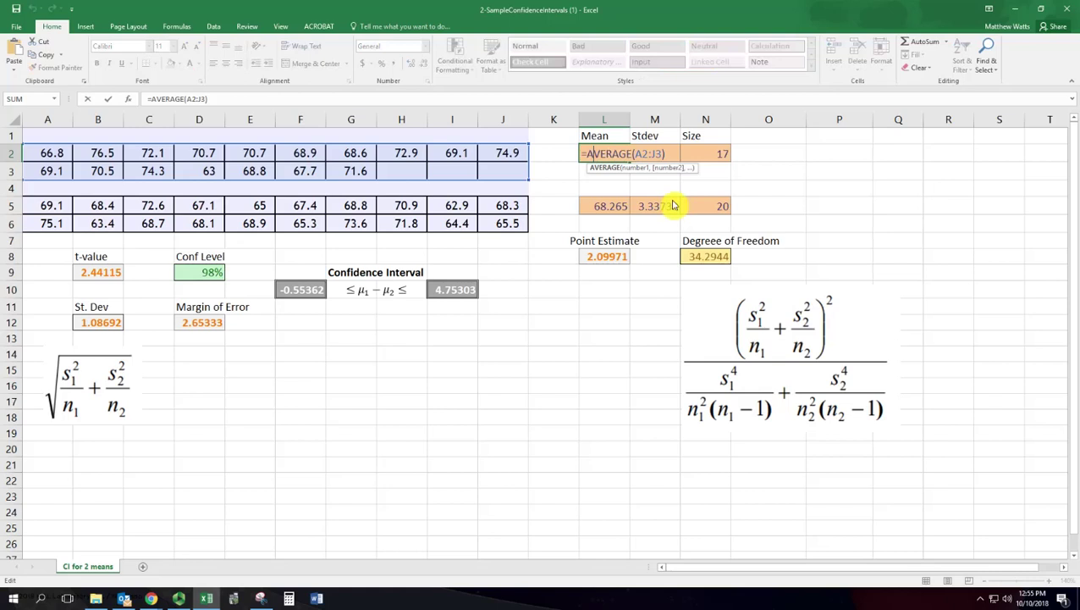
pyautogui.press('Return')
pyautogui.doubleClick(664, 155)
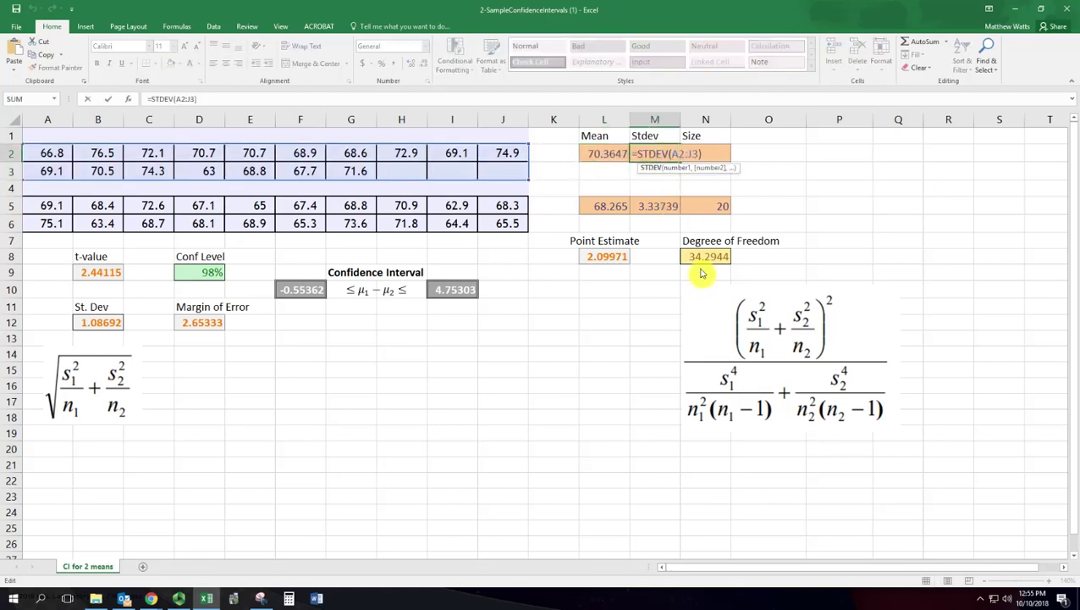
pyautogui.click(707, 153)
pyautogui.doubleClick(707, 154)
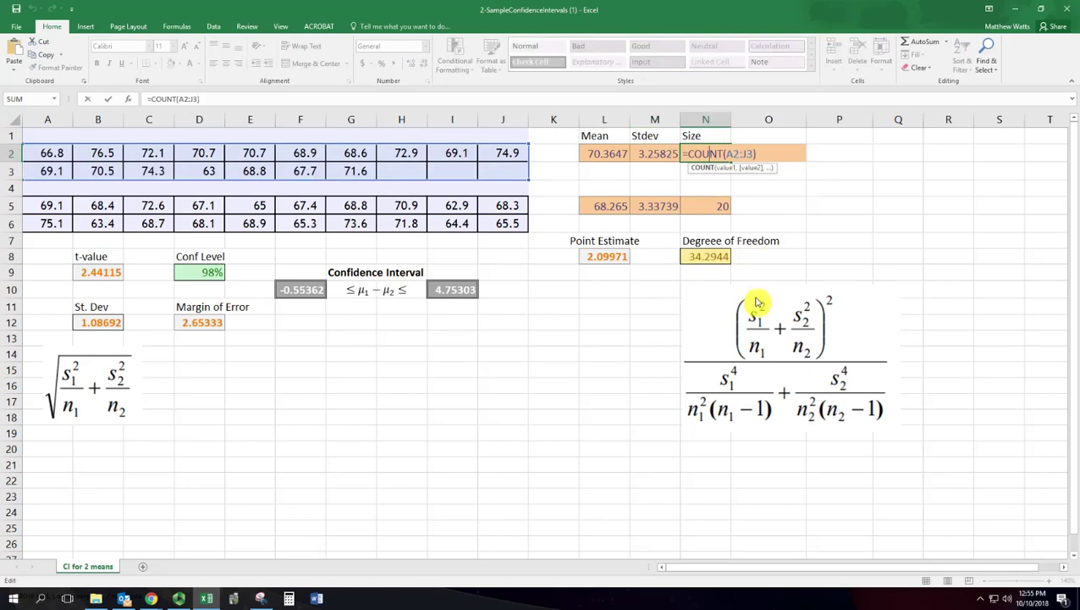
pyautogui.press('Return')
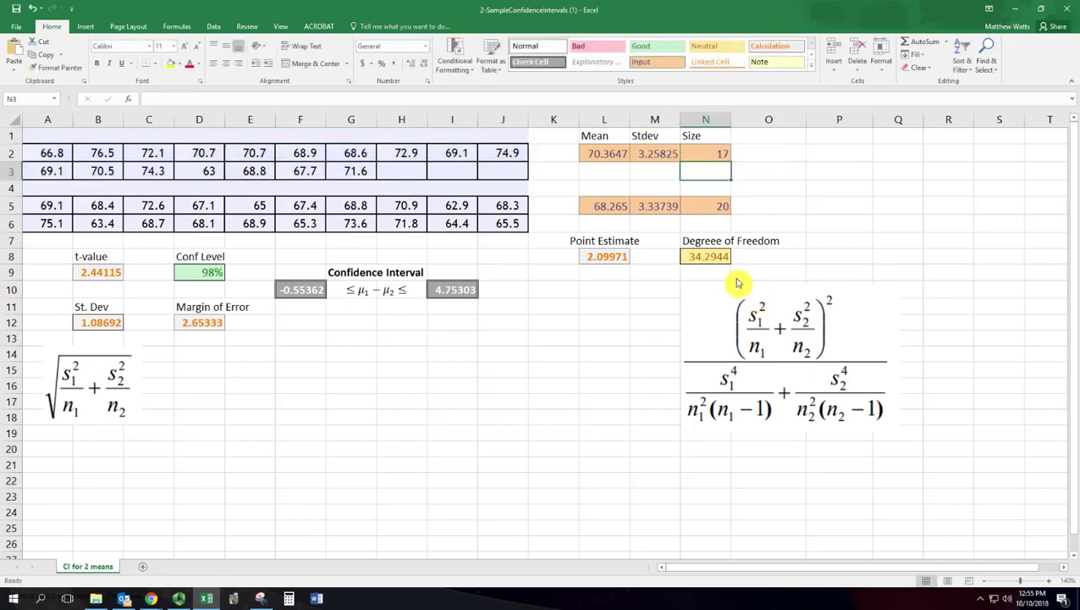
# Step: Check the second sample's mean, standard deviation and size (20) formulas
pyautogui.doubleClick(616, 204)
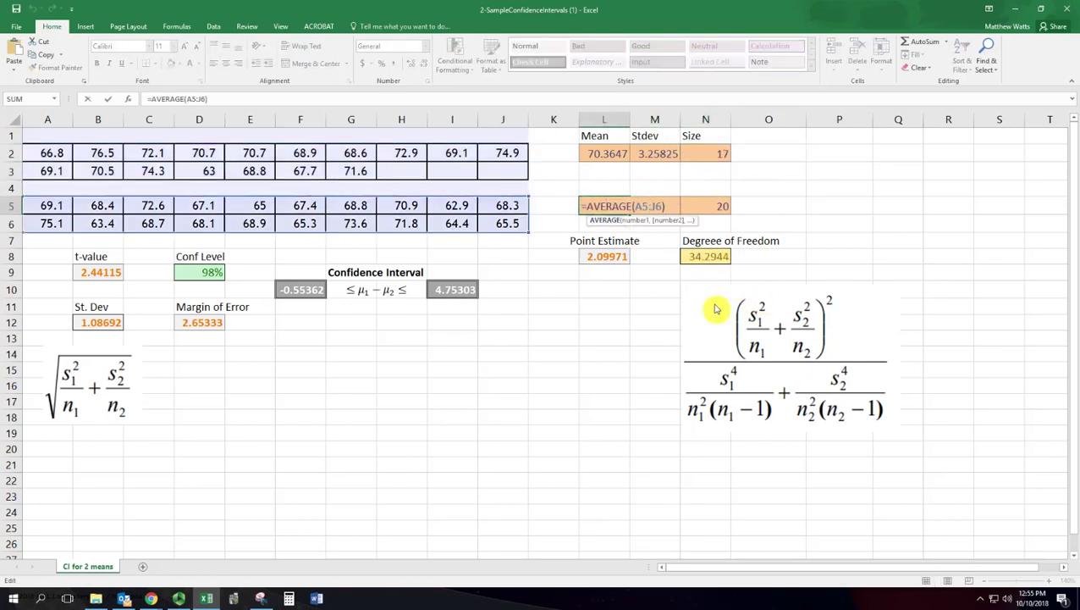
pyautogui.click(651, 212)
pyautogui.doubleClick(654, 208)
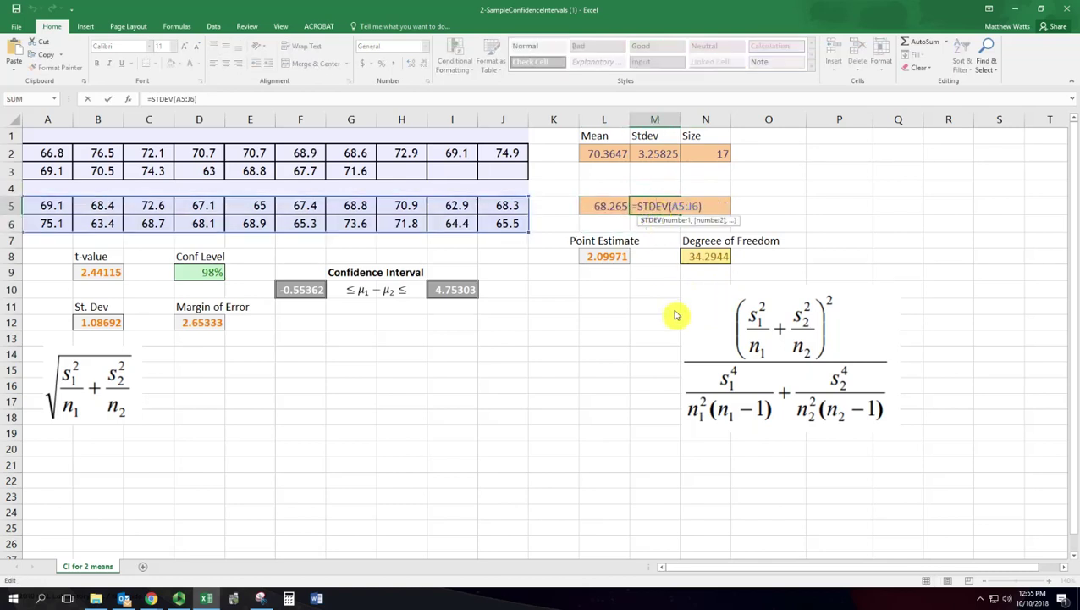
pyautogui.click(710, 208)
pyautogui.doubleClick(709, 209)
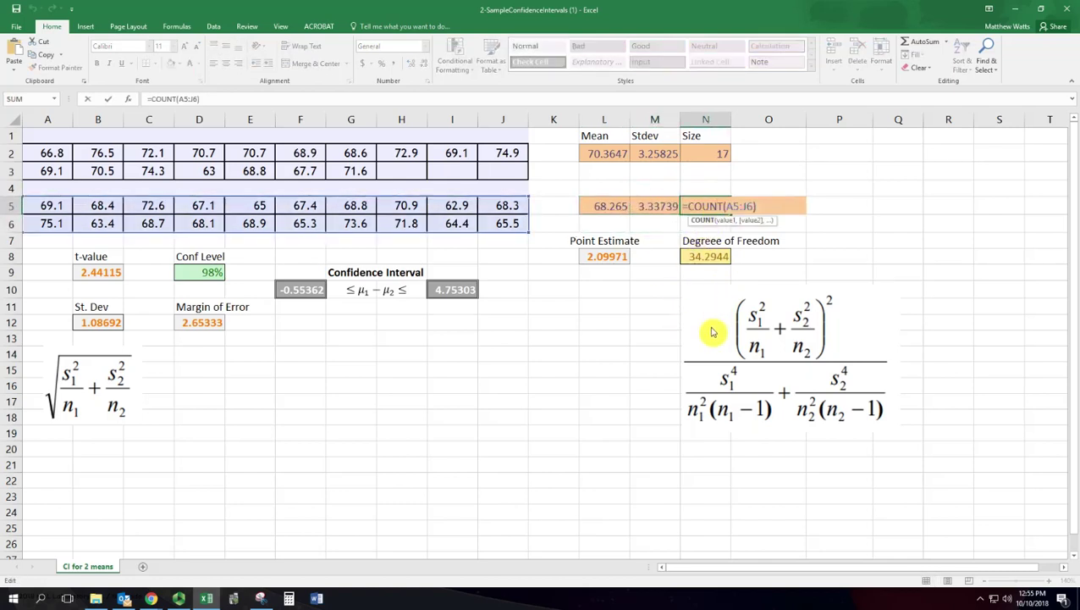
pyautogui.press('Return')
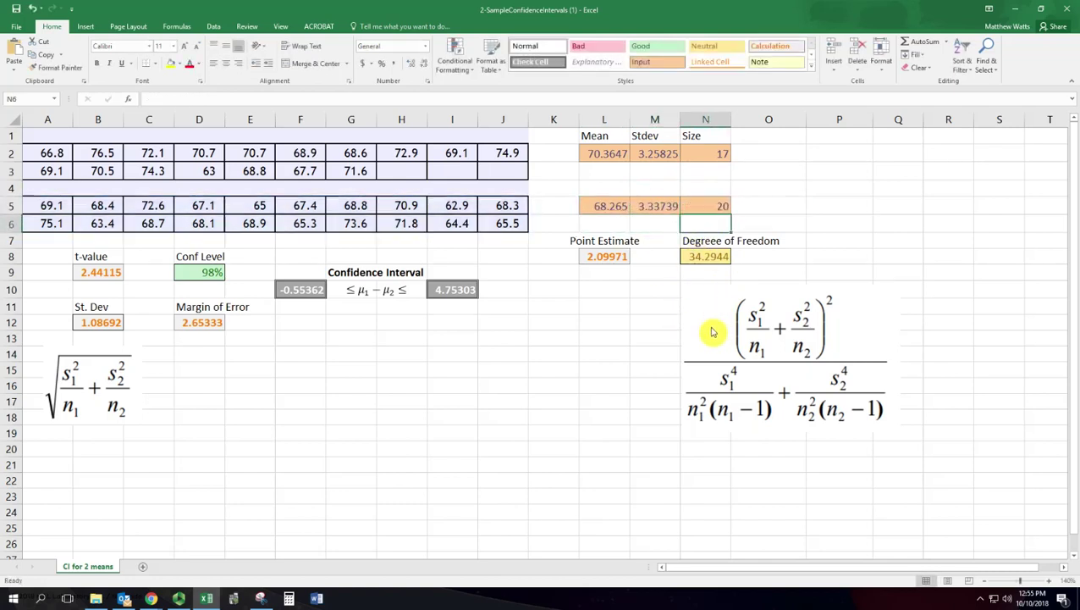
# Step: Confirm the point estimate of 2.09971 and the Welch degrees of freedom of 34.2944
pyautogui.click(616, 256)
pyautogui.doubleClick(612, 257)
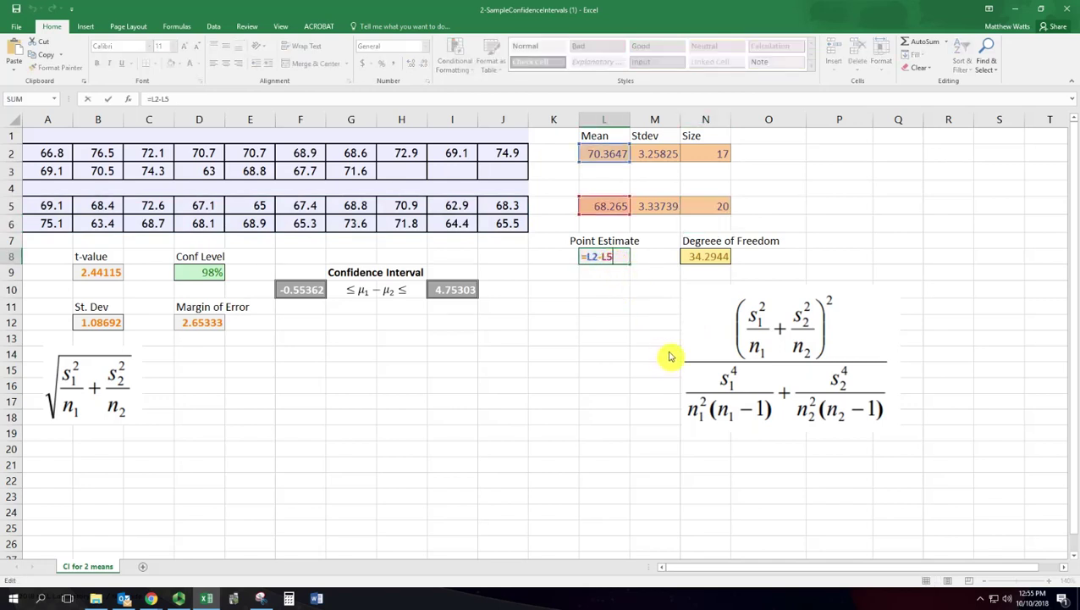
pyautogui.press('Return')
pyautogui.click(708, 260)
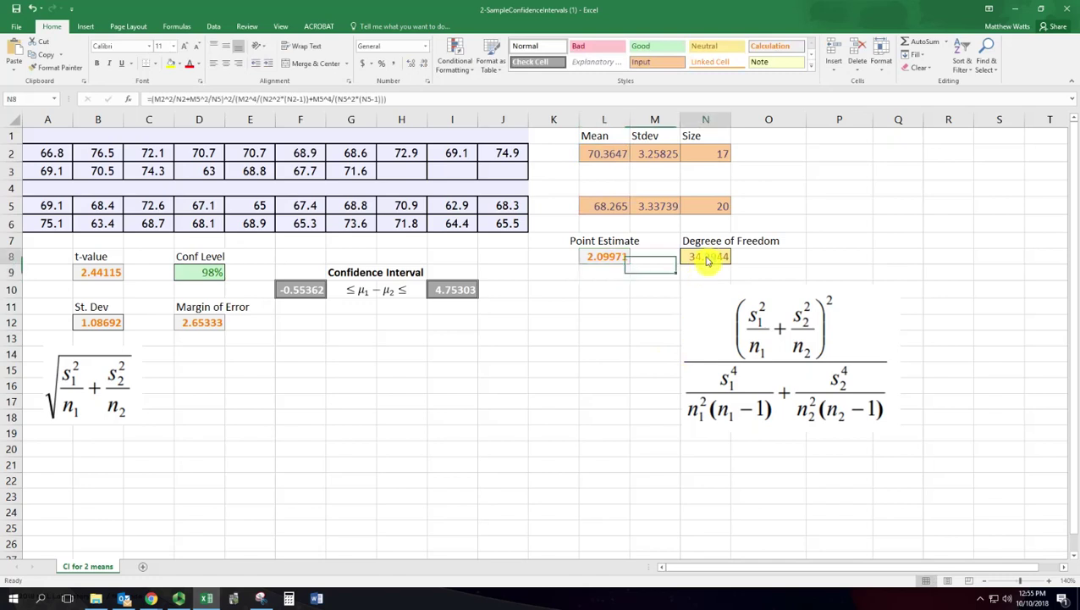
pyautogui.click(779, 366)
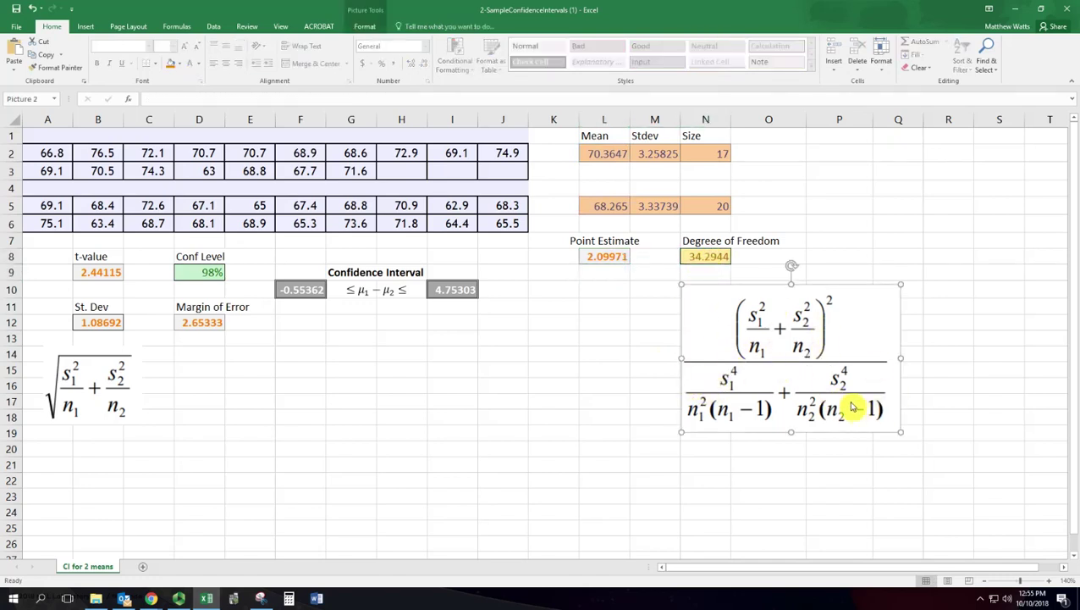
pyautogui.click(717, 260)
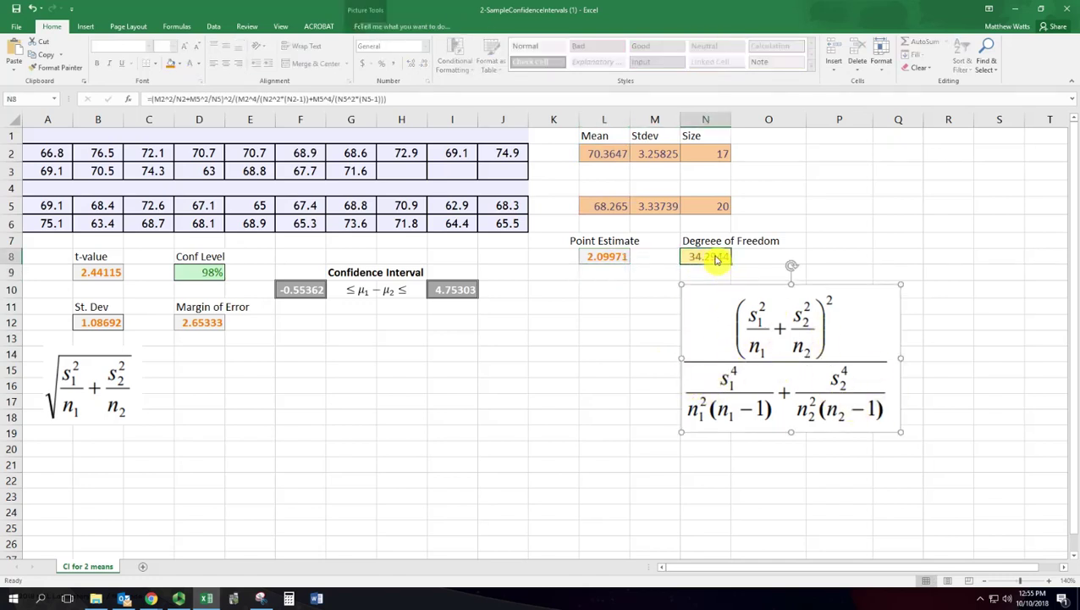
pyautogui.doubleClick(717, 260)
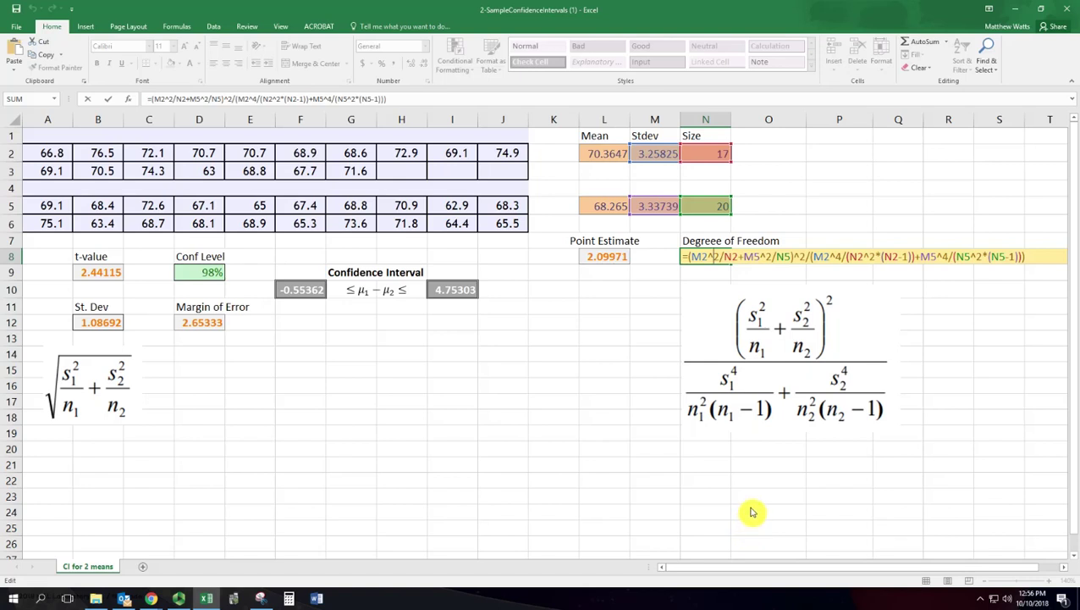
pyautogui.press('Return')
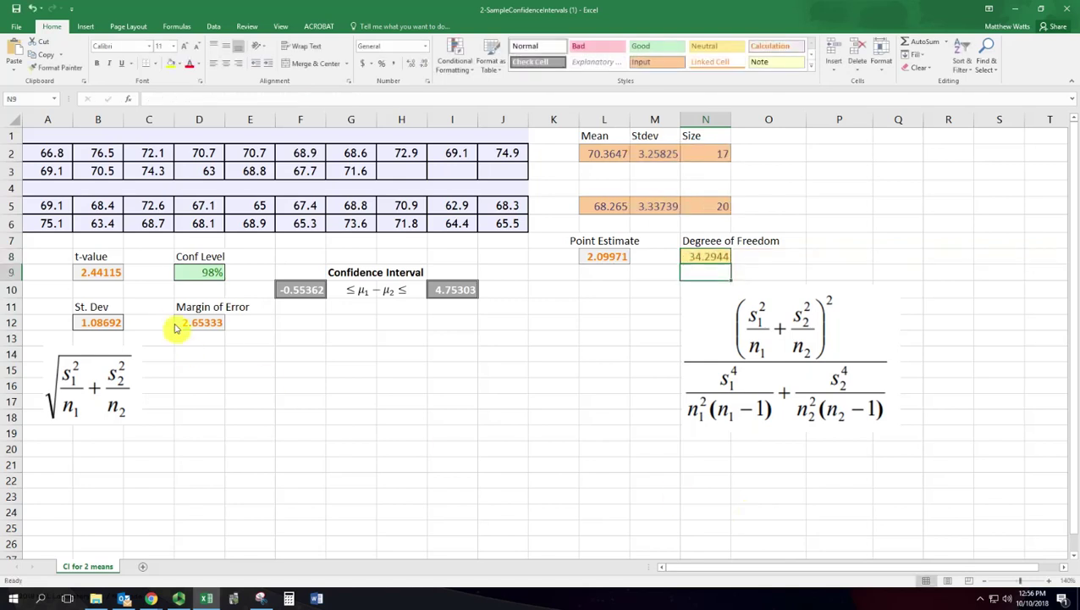
pyautogui.click(191, 275)
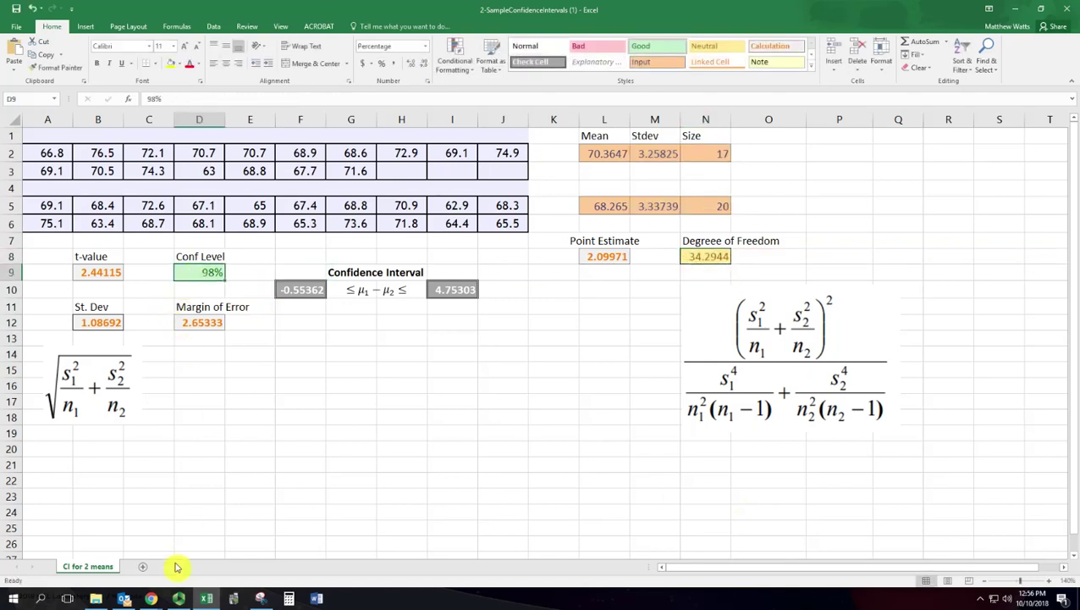
# Step: Check the required level in Lumen OHM, then set the confidence level to 80%, giving t-value 1.30695
pyautogui.moveTo(153, 602)
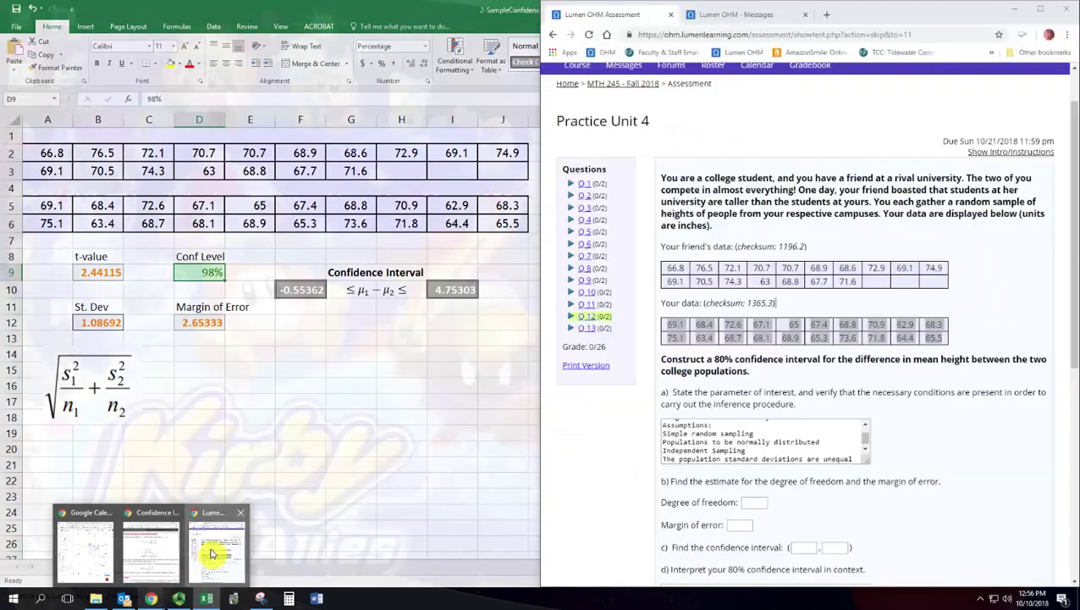
pyautogui.click(213, 553)
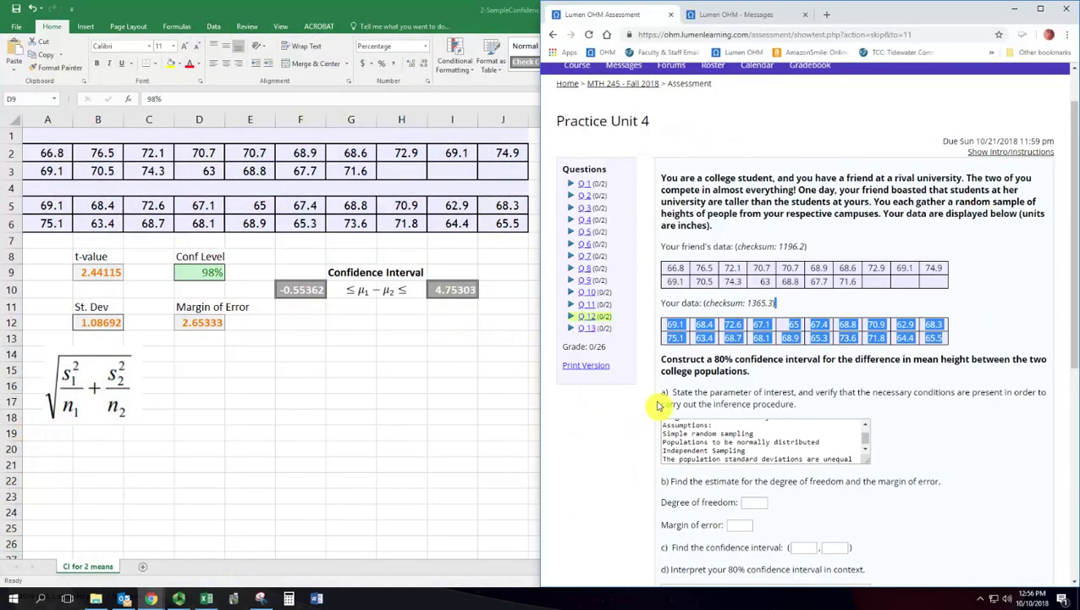
pyautogui.click(213, 275)
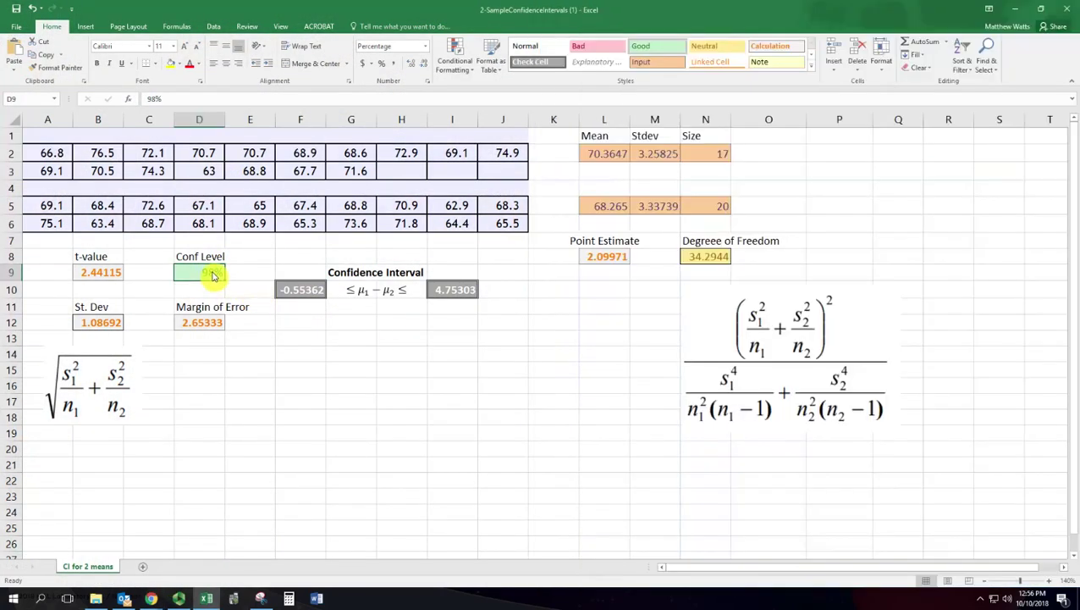
pyautogui.write('80')
pyautogui.press('Return')
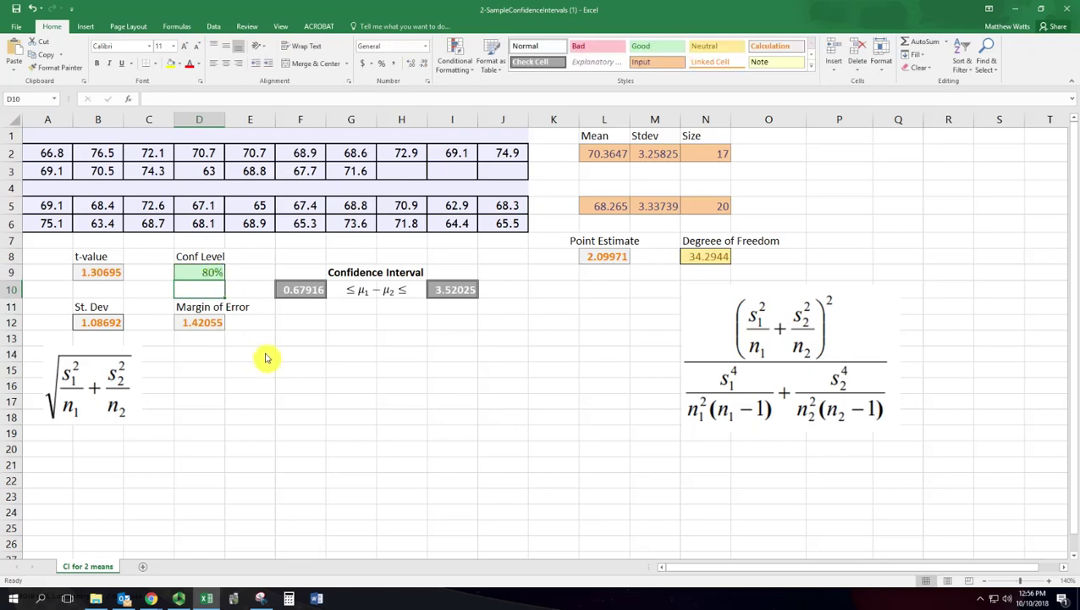
pyautogui.click(108, 272)
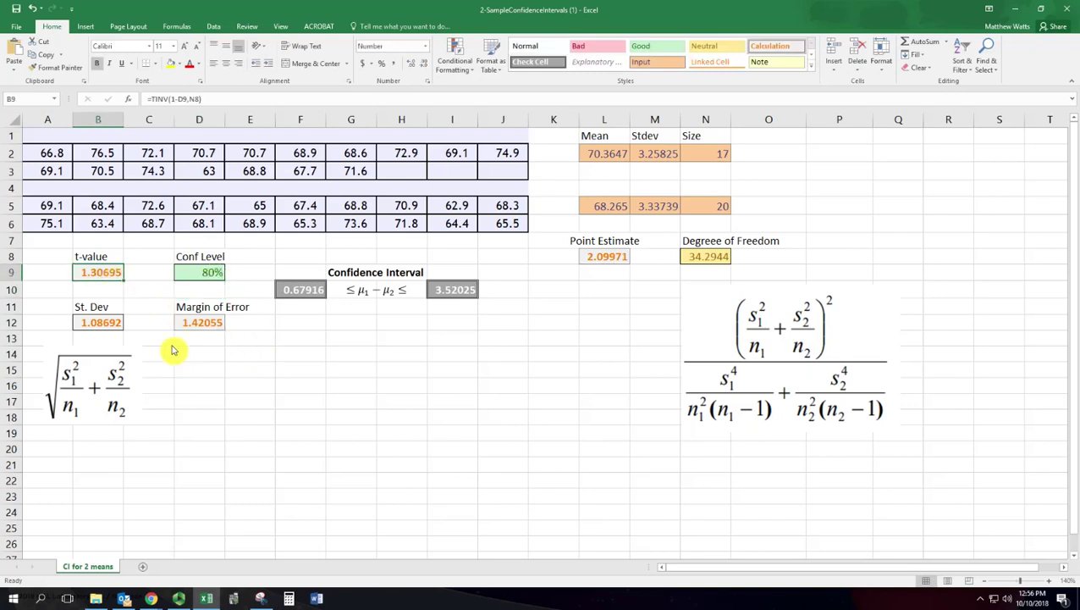
pyautogui.doubleClick(108, 273)
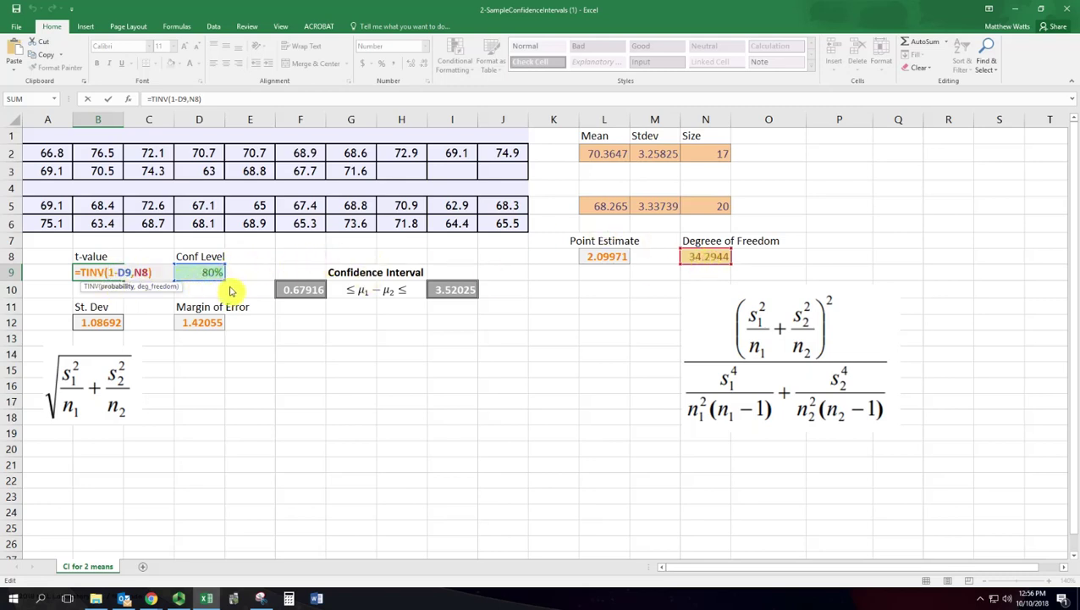
pyautogui.press('Return')
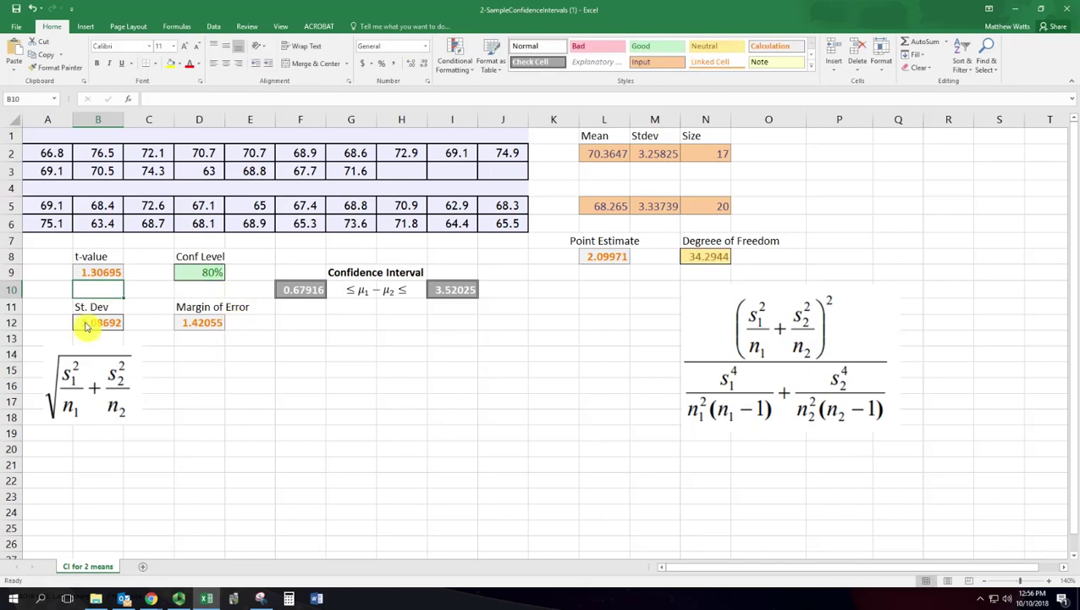
# Step: Confirm the St. Dev of 1.08692 and enter the margin of error =B9*B12, giving 1.42055
pyautogui.click(131, 396)
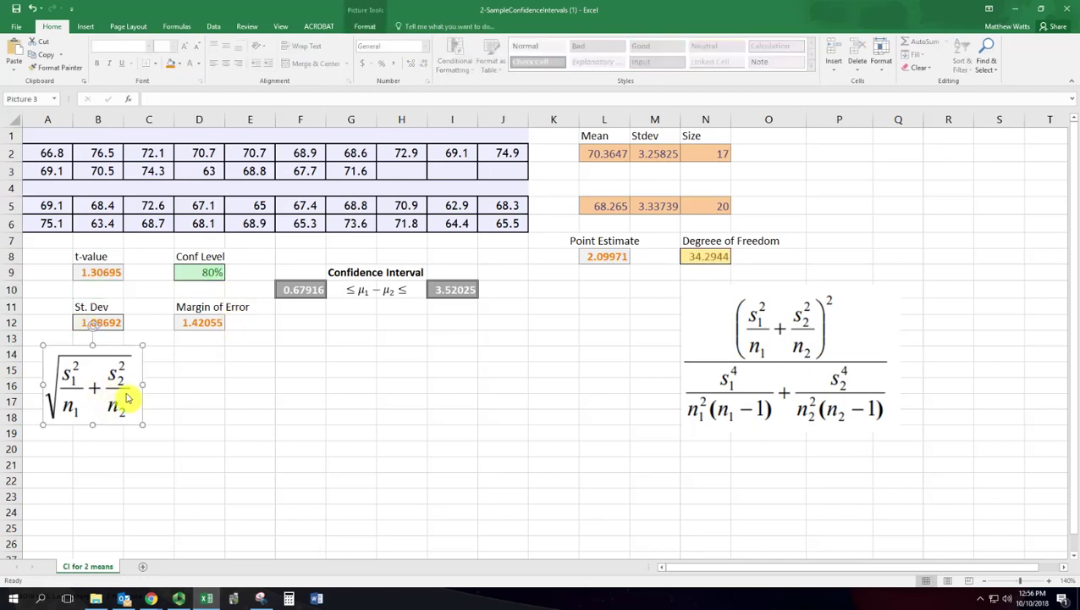
pyautogui.doubleClick(110, 326)
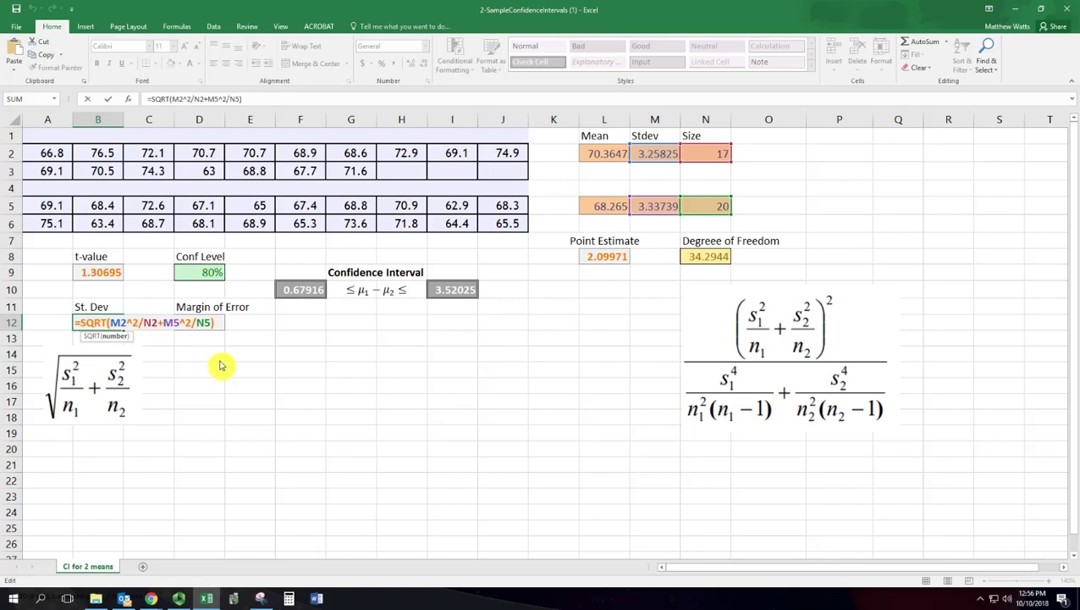
pyautogui.press('Return')
pyautogui.click(210, 327)
pyautogui.write('=B9*B12')
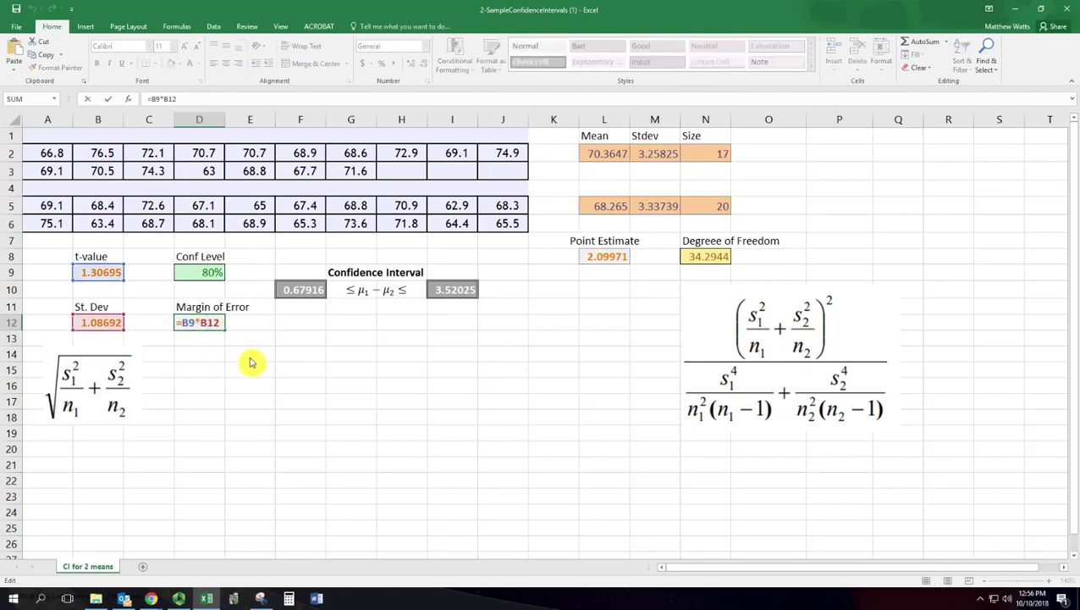
pyautogui.press('Return')
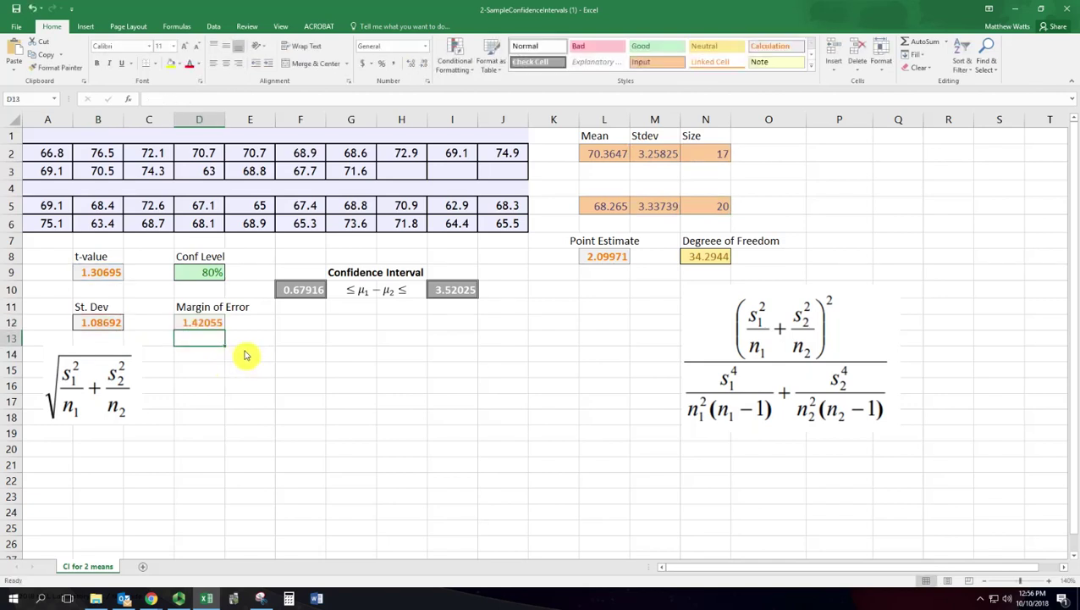
# Step: Enter the interval bounds =L8-D12 and =L8+D12, giving 0.67916 and 3.52025
pyautogui.click(302, 289)
pyautogui.write('=L8-D12')
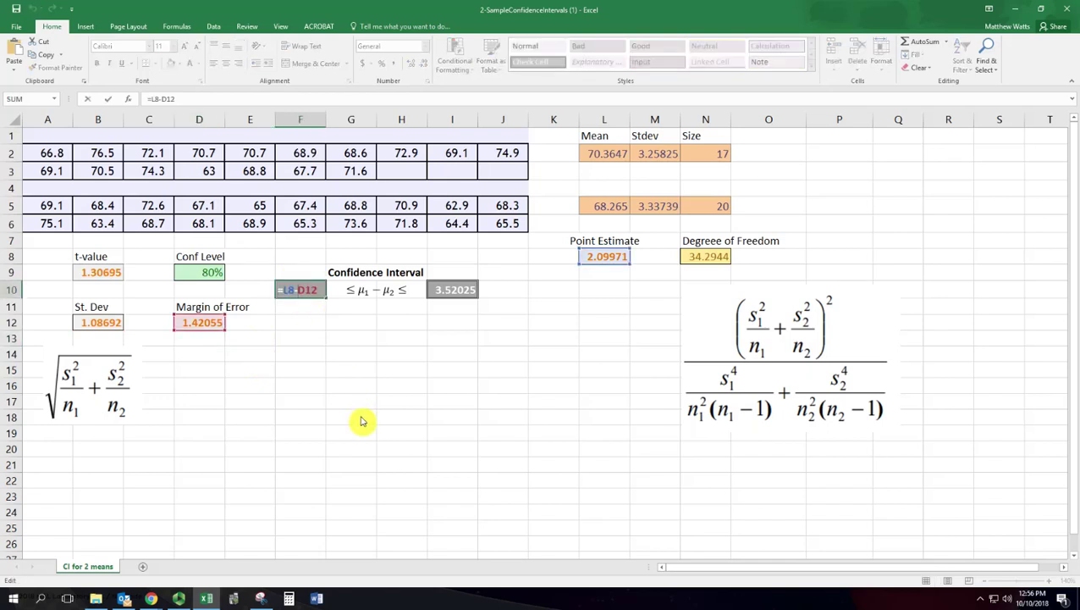
pyautogui.click(445, 297)
pyautogui.write('=L8+D12')
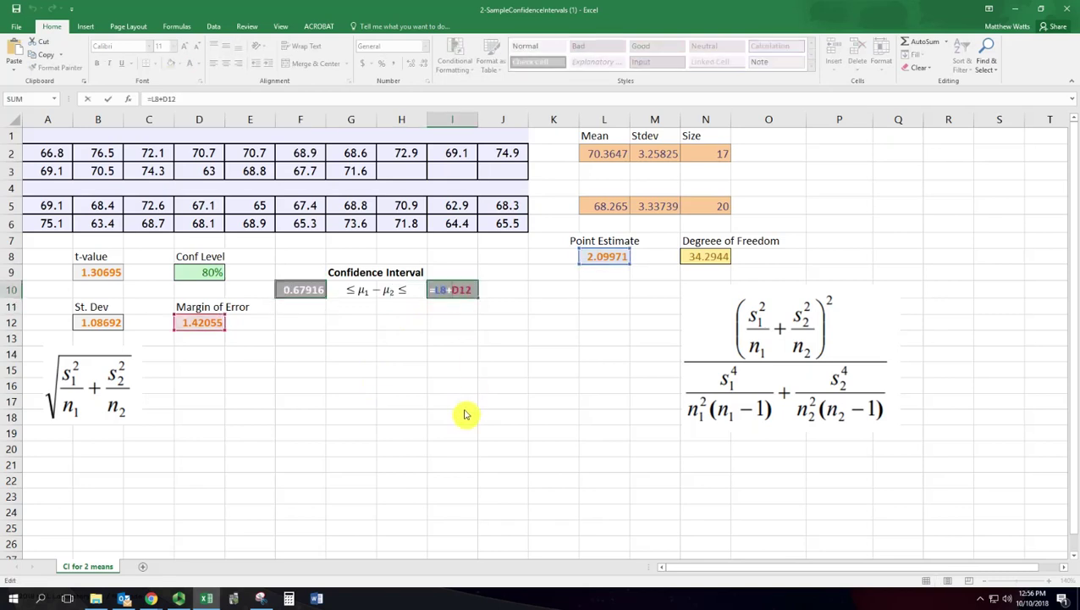
pyautogui.press('Return')
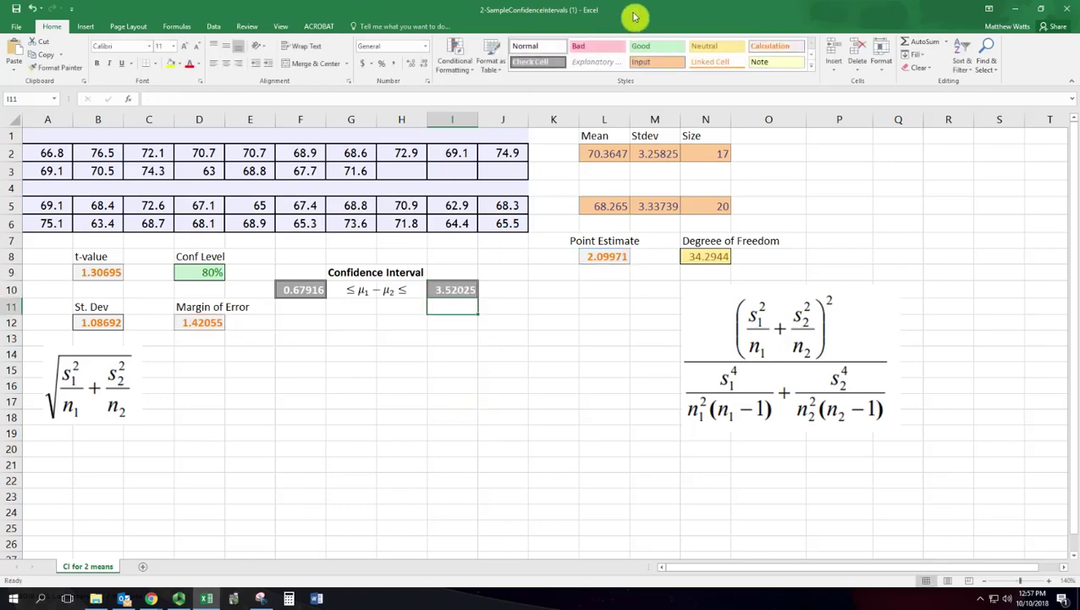
# Step: Tile Excel on the left and Lumen OHM on the right, then enter 34.2944 degrees of freedom
pyautogui.moveTo(635, 17); pyautogui.dragTo(2, 102)
pyautogui.click(552, 174)
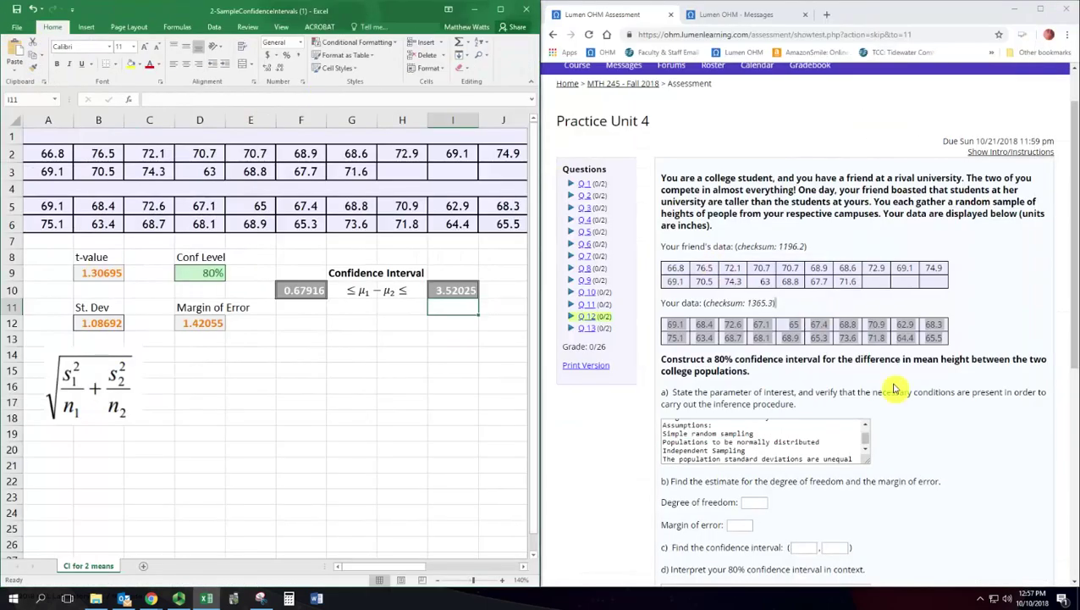
pyautogui.scroll(-1, 847, 427)
pyautogui.click(501, 567)
pyautogui.click(747, 392)
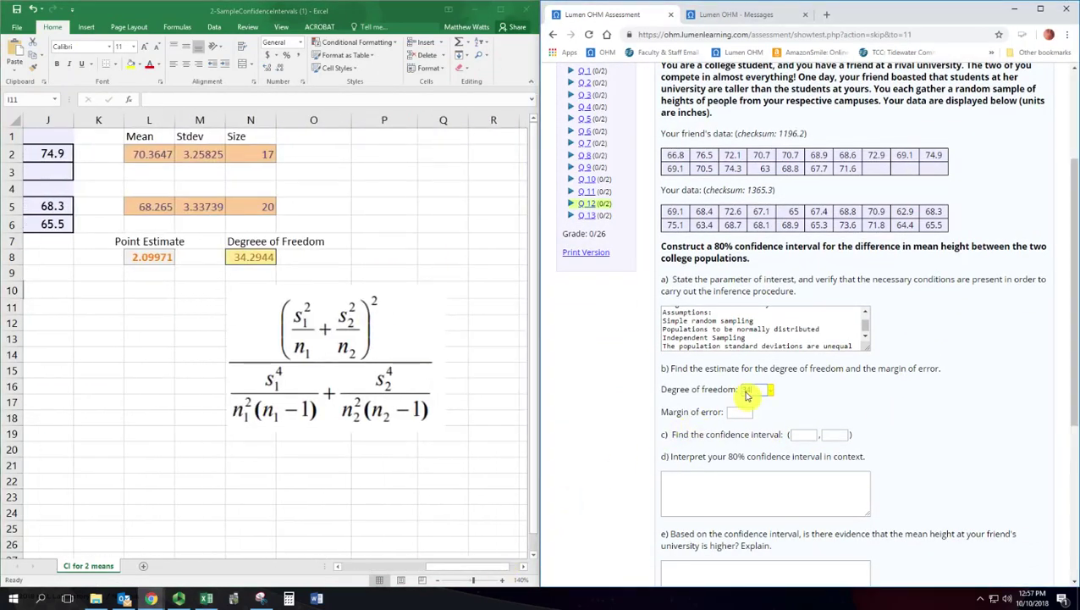
pyautogui.write('34.2944')
pyautogui.press('Tab')
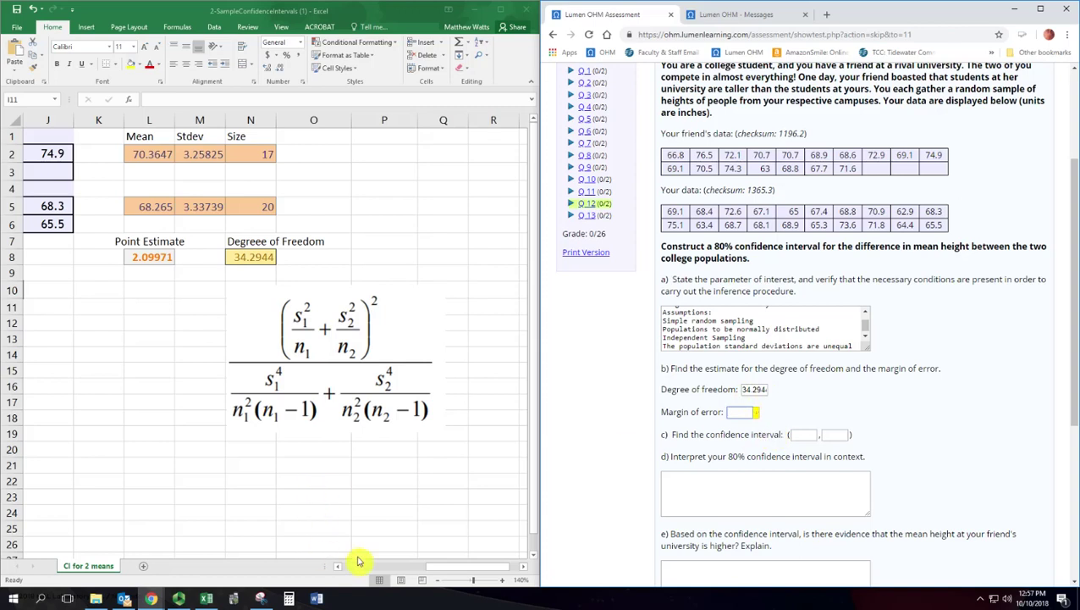
# Step: Enter a margin of error of 1.4206 and interval bounds of 0.67916 and 3.52025
pyautogui.click(386, 566)
pyautogui.click(386, 567)
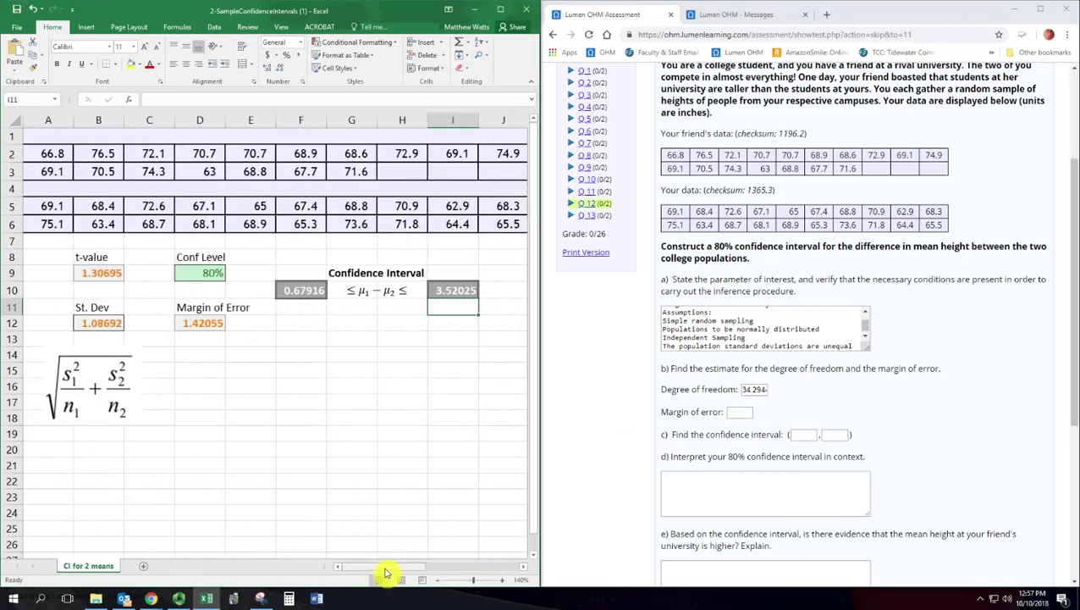
pyautogui.click(743, 413)
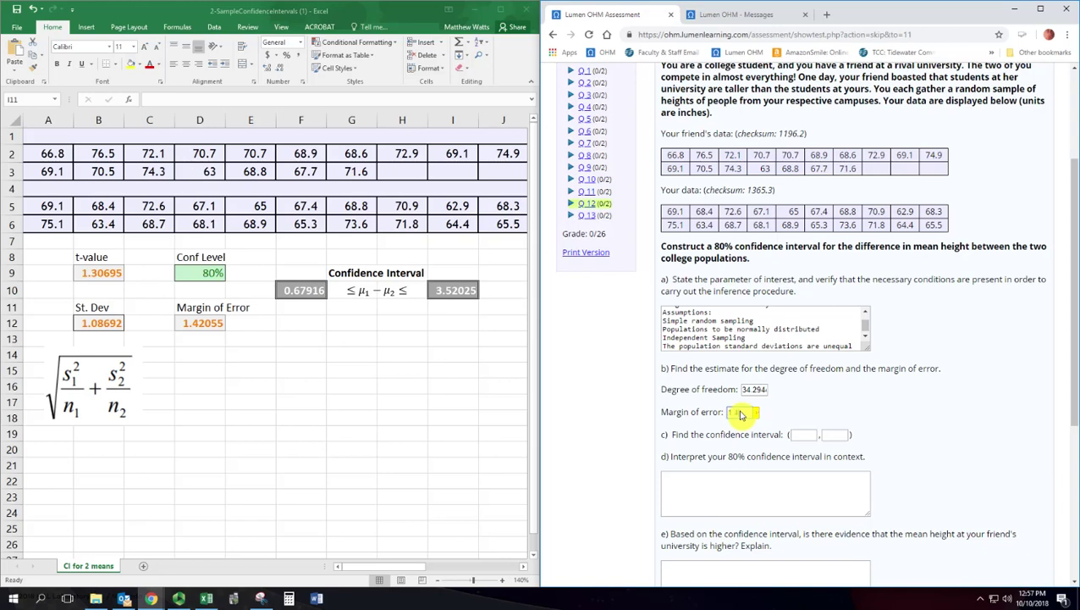
pyautogui.write('1.4206')
pyautogui.press('Tab')
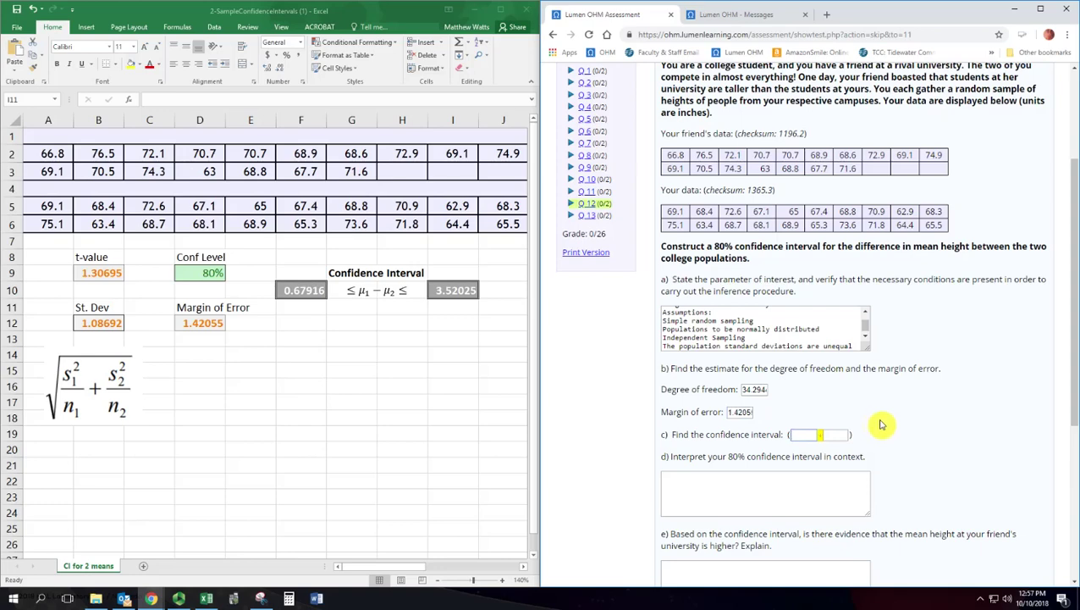
pyautogui.write('0')
pyautogui.write('.6')
pyautogui.write('79')
pyautogui.write('16')
pyautogui.press('Tab')
pyautogui.write('3.52025')
# Step: Write the part d) interpretation: 80% confident the mean difference is between 0.68 and 3.52 inches
pyautogui.press('Tab')
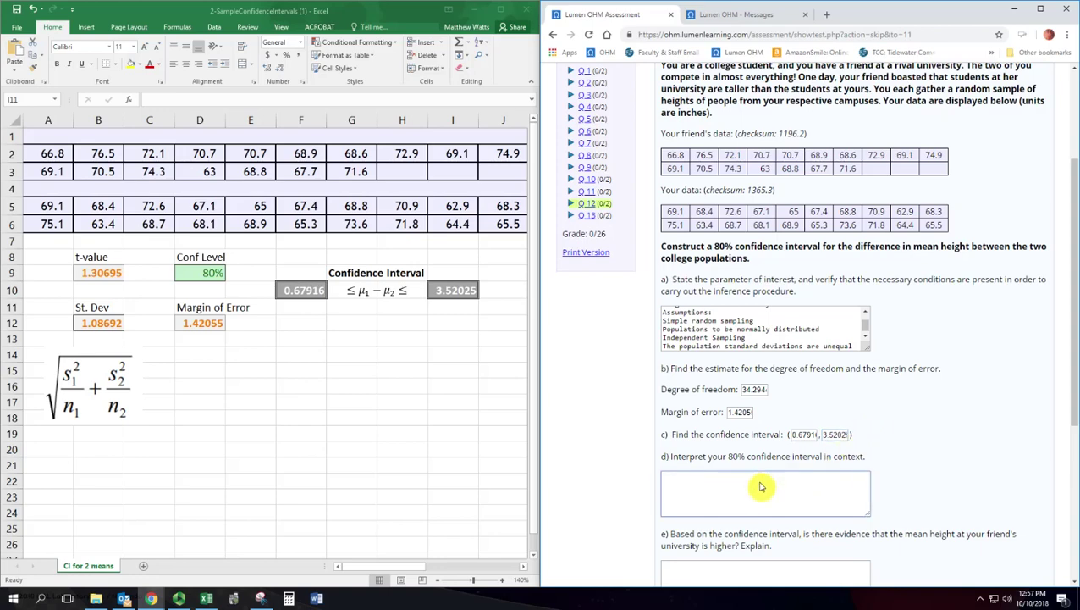
pyautogui.write('We are 80% confident that the differ')
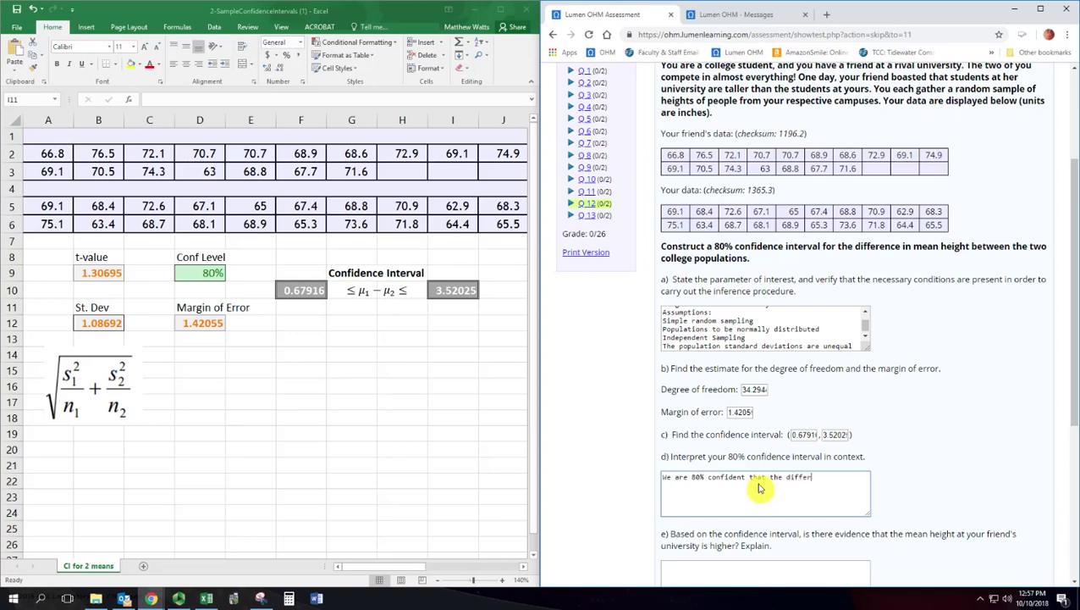
pyautogui.write('ence in means is between 0.68 and 3.52 inches')
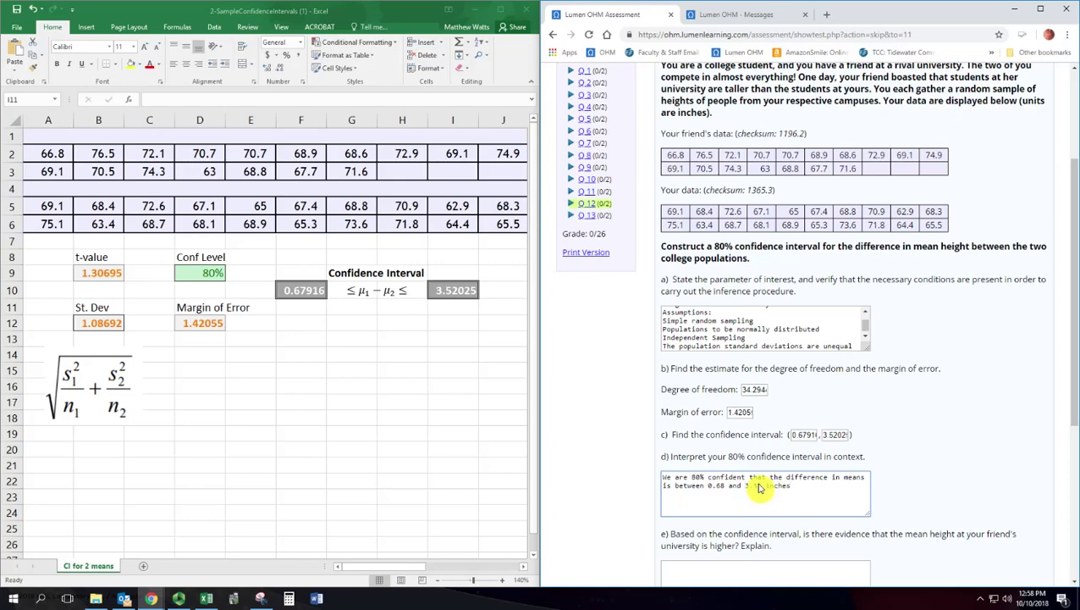
pyautogui.scroll(-1, 902, 484)
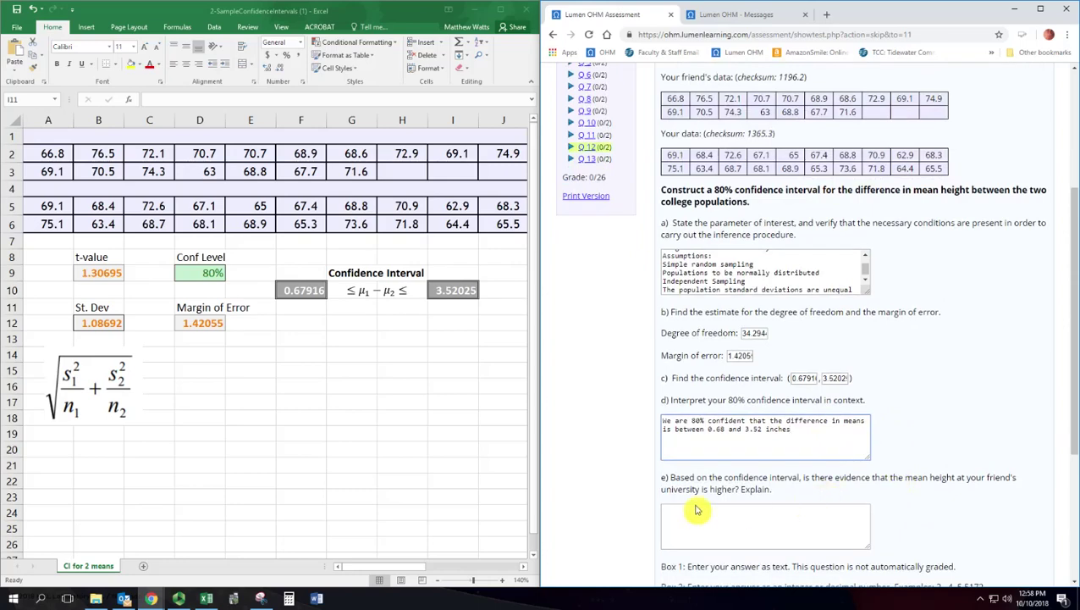
pyautogui.click(522, 565)
pyautogui.click(523, 566)
pyautogui.click(524, 569)
pyautogui.click(455, 258)
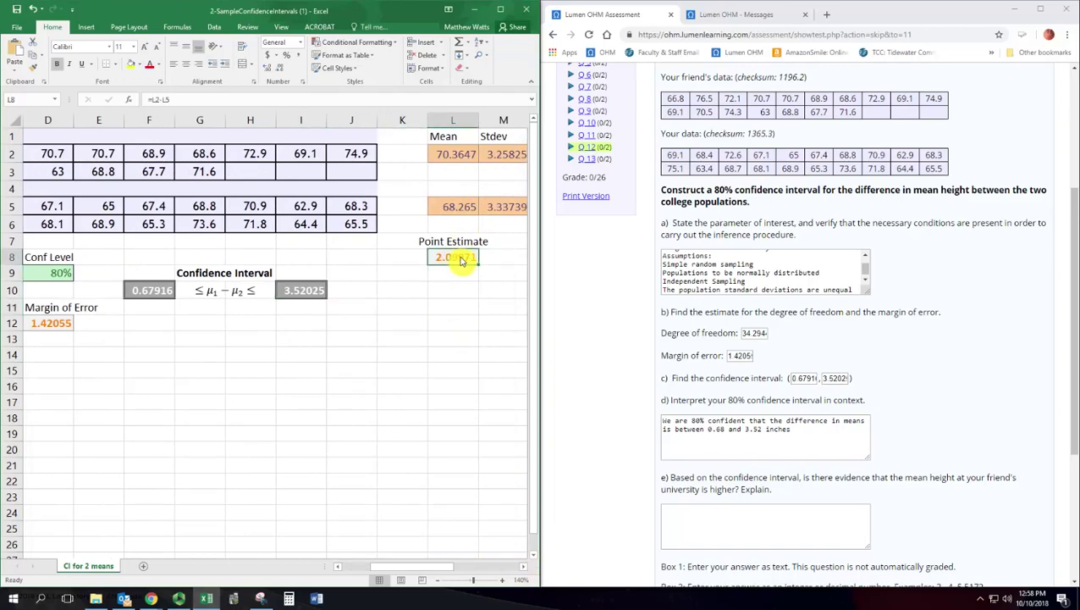
pyautogui.doubleClick(461, 261)
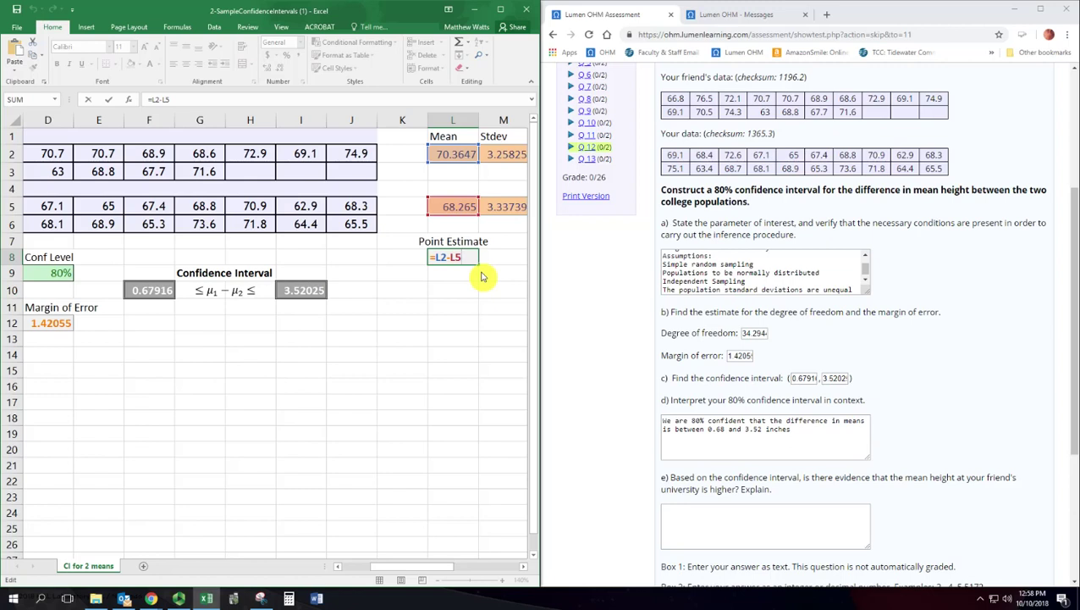
pyautogui.press('Return')
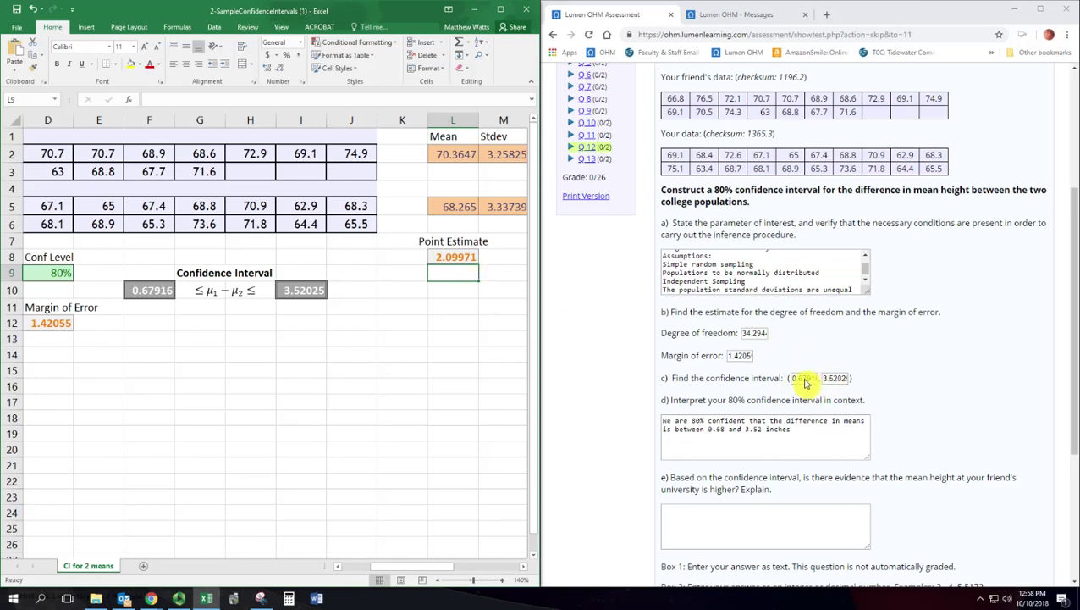
# Step: Enter the part e) conclusion 'We are 80% confident that the mean height at our friends university is higher.'
pyautogui.click(797, 381)
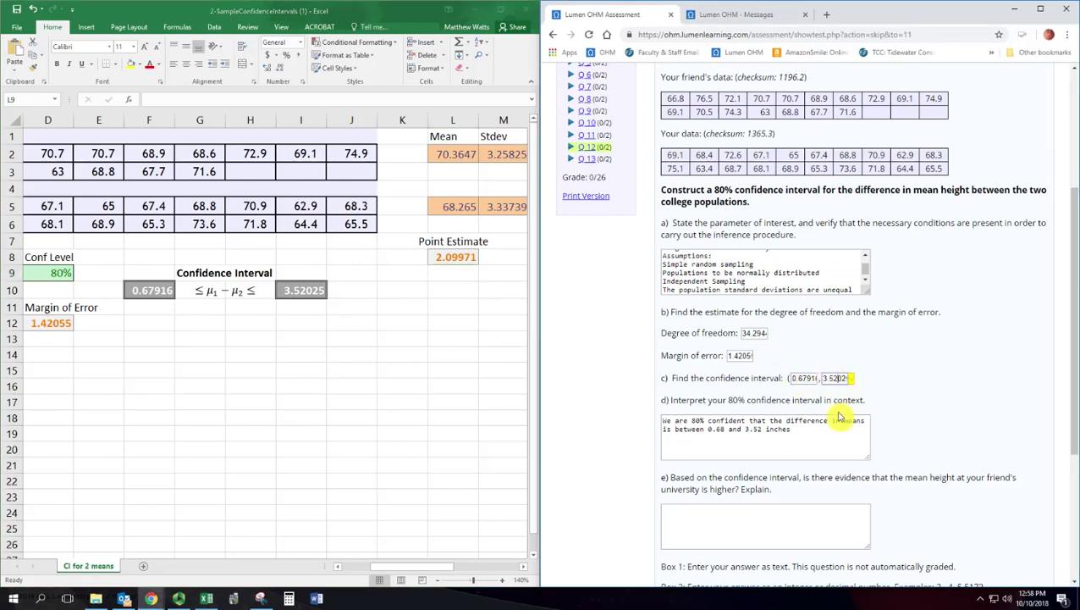
pyautogui.click(786, 525)
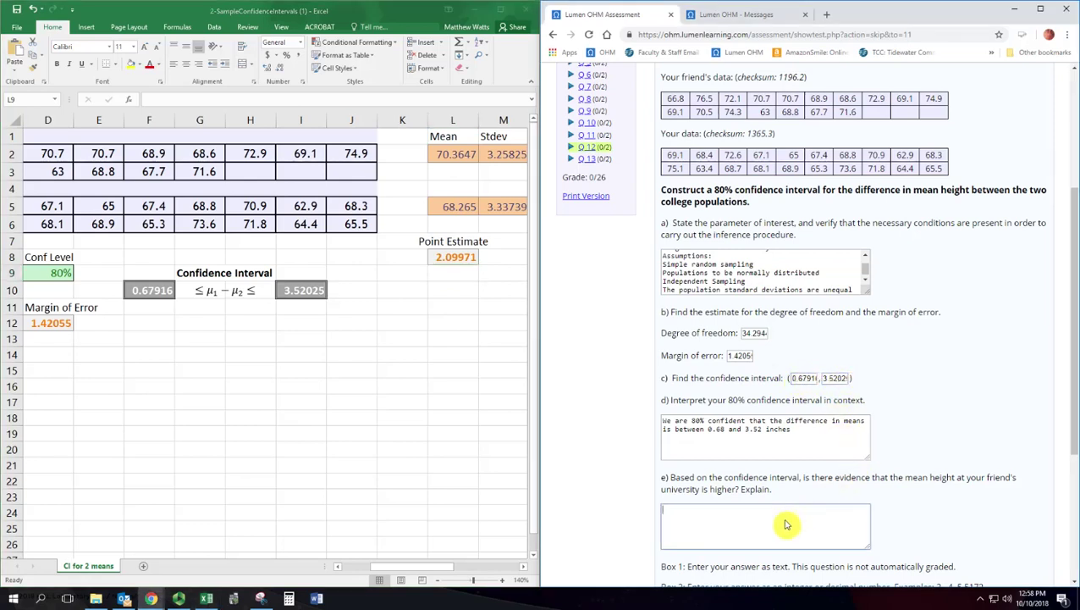
pyautogui.write('We are 80% confident that the mean heigt')
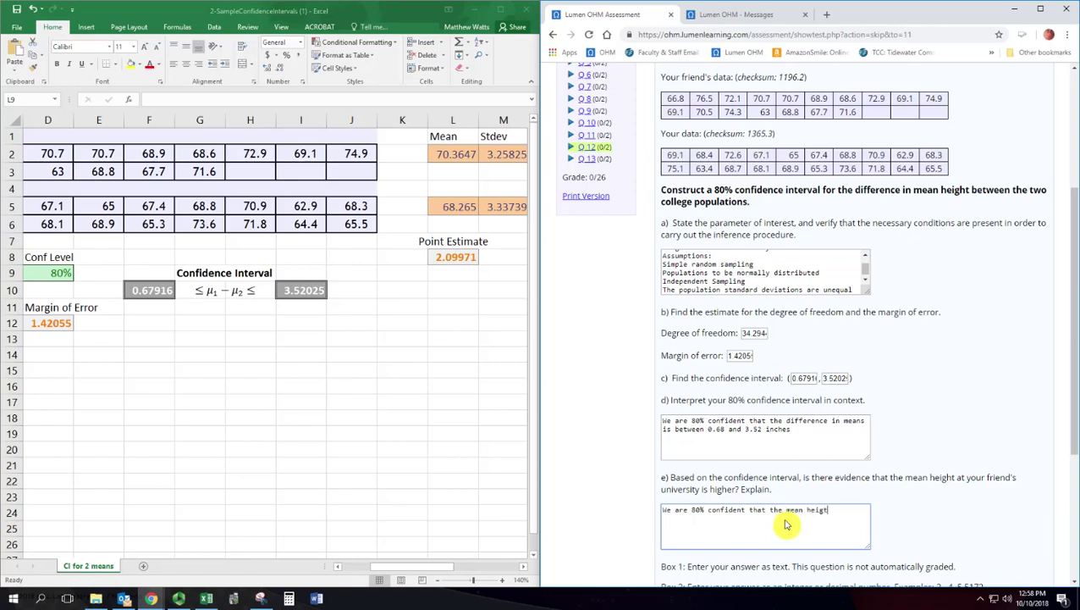
pyautogui.press('BackSpace')
pyautogui.write('ht at our friends university is higher')
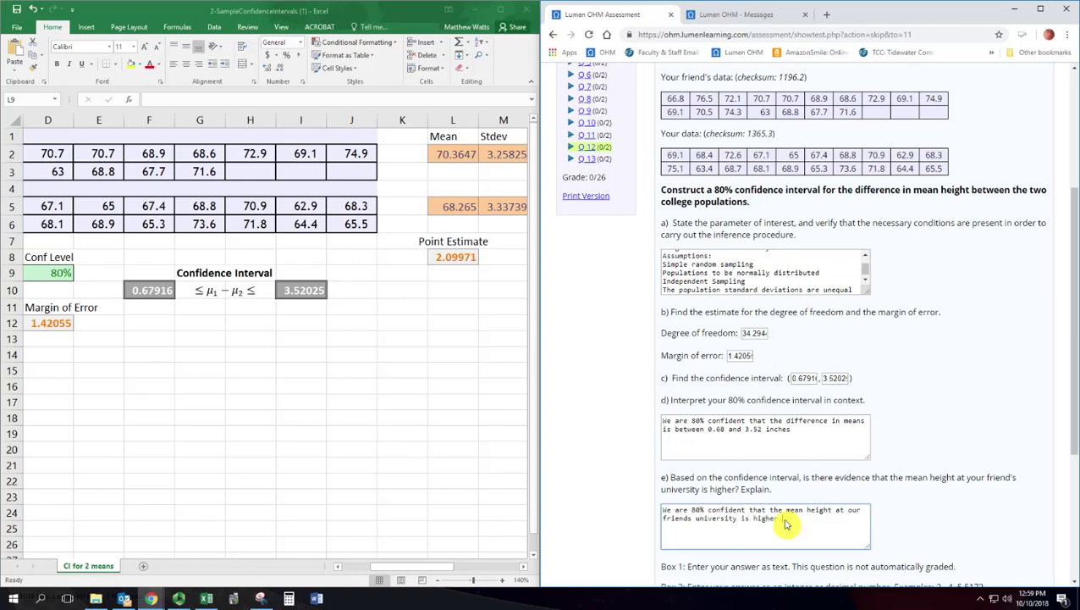
pyautogui.write('.')
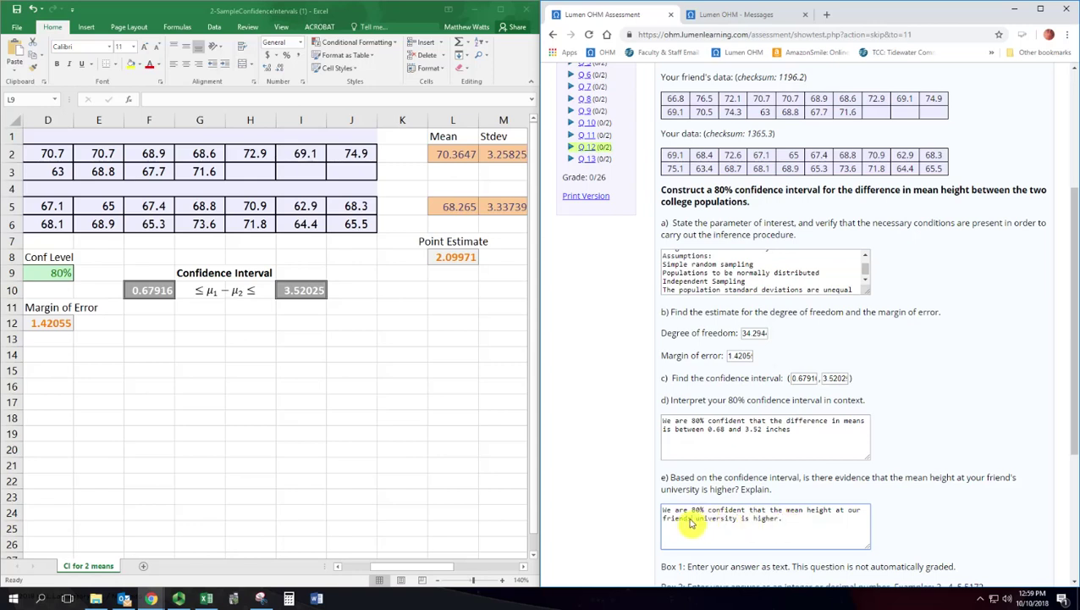
pyautogui.write("'")
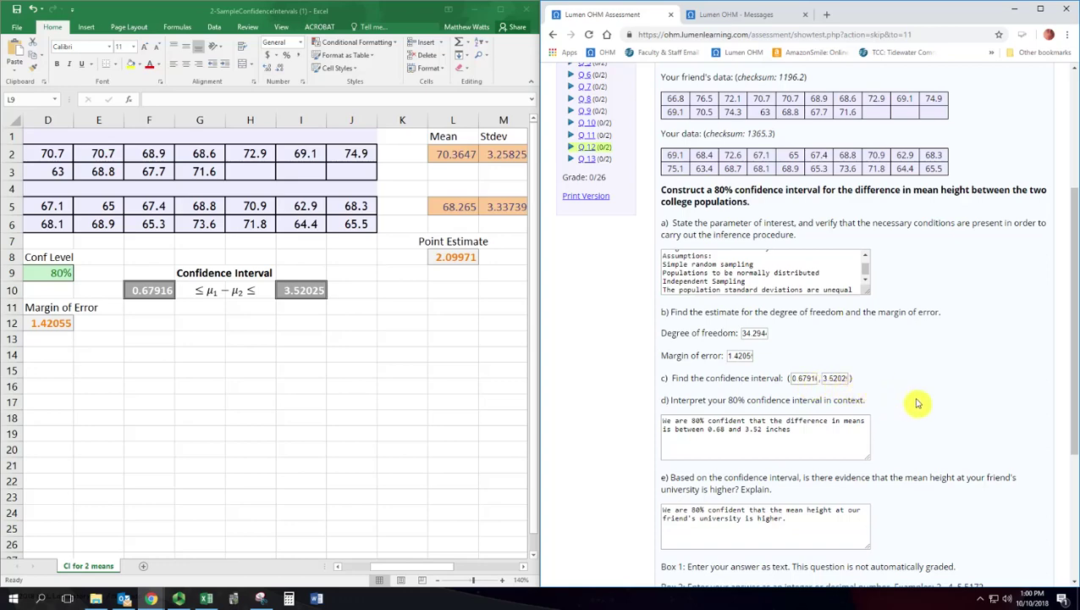
# Step: Submit question 12 for grading, scoring 2/2 and raising the overall grade to 2/26
pyautogui.scroll(-1, 919, 403)
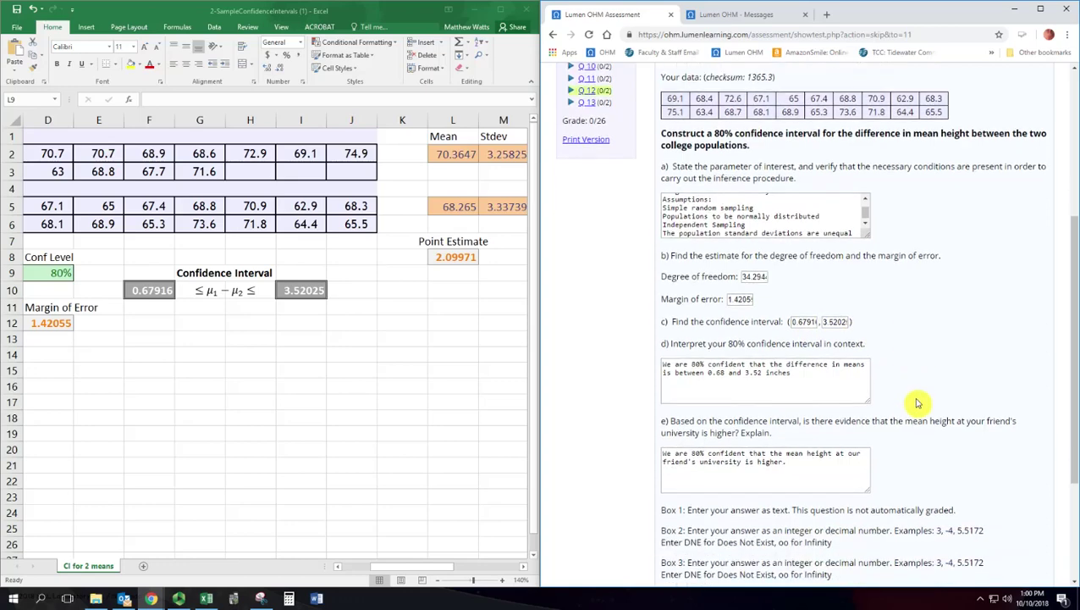
pyautogui.scroll(-3, 922, 467)
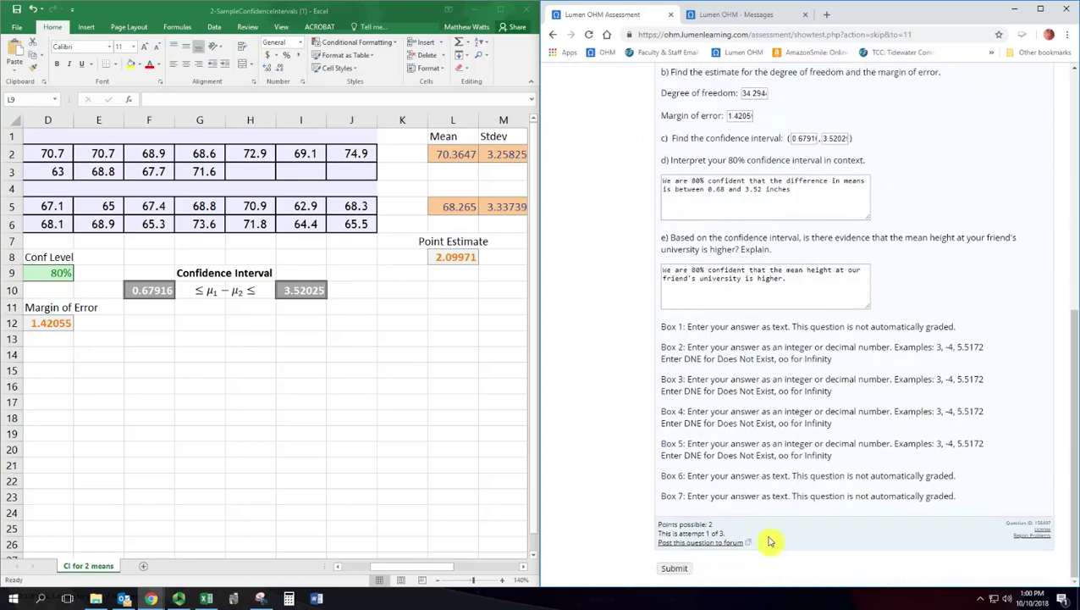
pyautogui.click(675, 569)
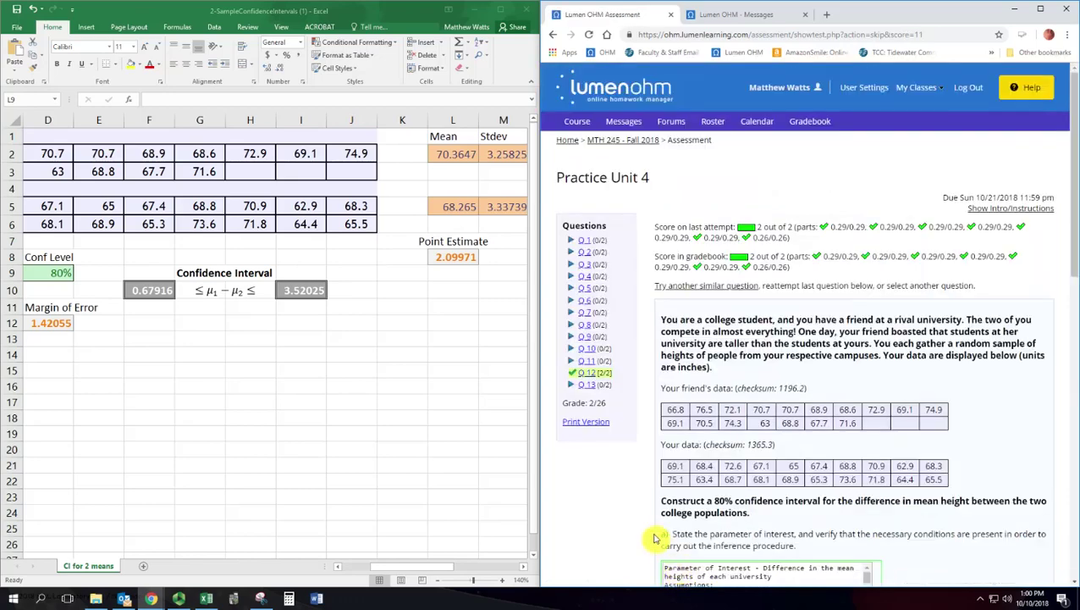